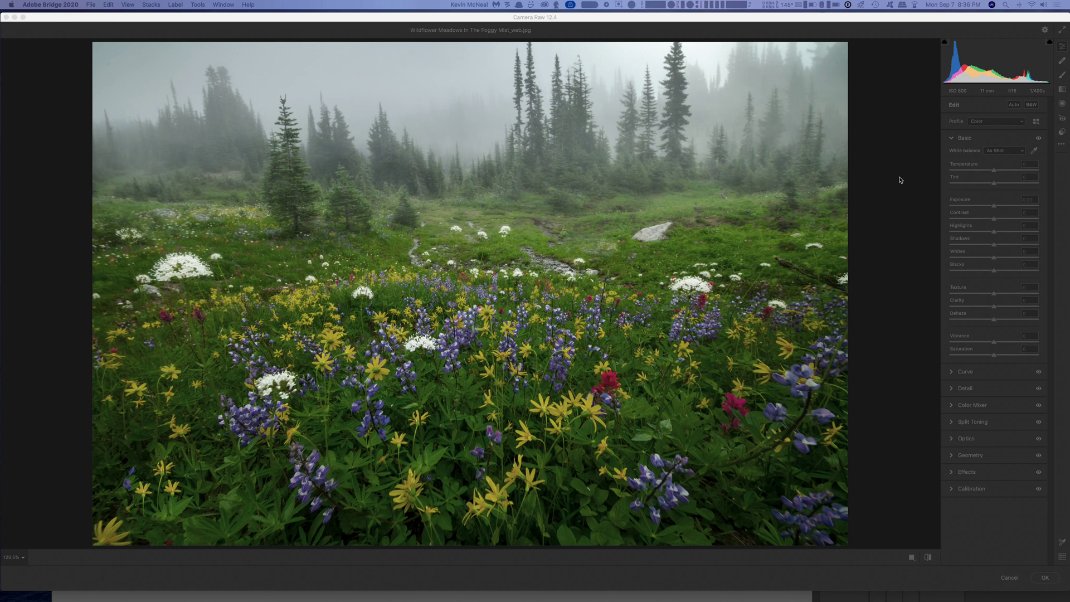
Step: Draw a wide radial filter over the foreground wildflowers and set its saturation to +100
{"action": "left_click", "coordinate": [1063, 105]}
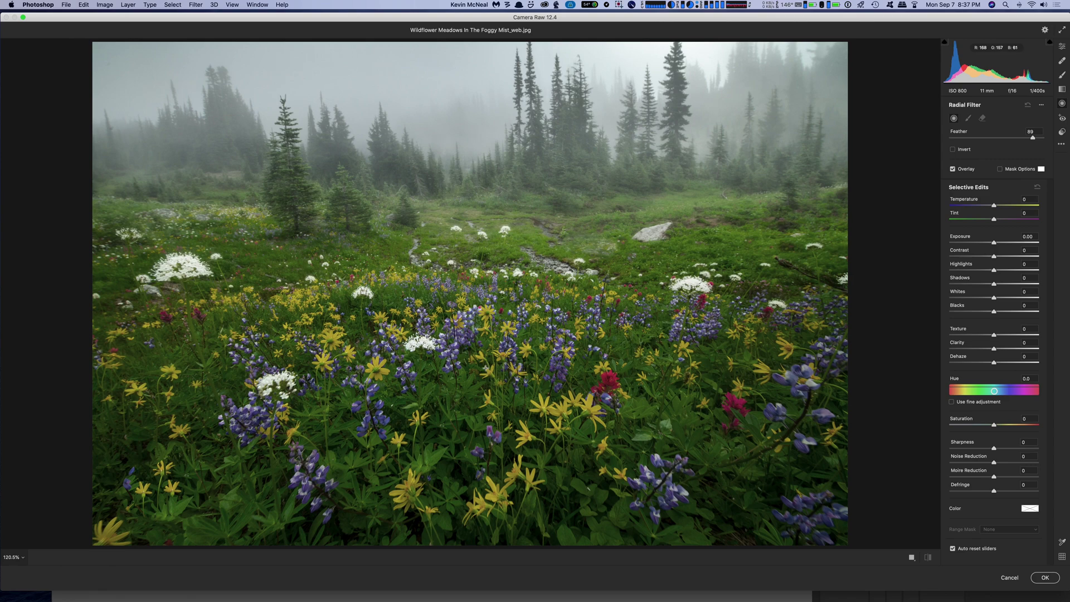
{"action": "left_click_drag", "start_coordinate": [487, 368], "coordinate": [801, 496]}
{"action": "left_click_drag", "start_coordinate": [681, 435], "coordinate": [682, 461]}
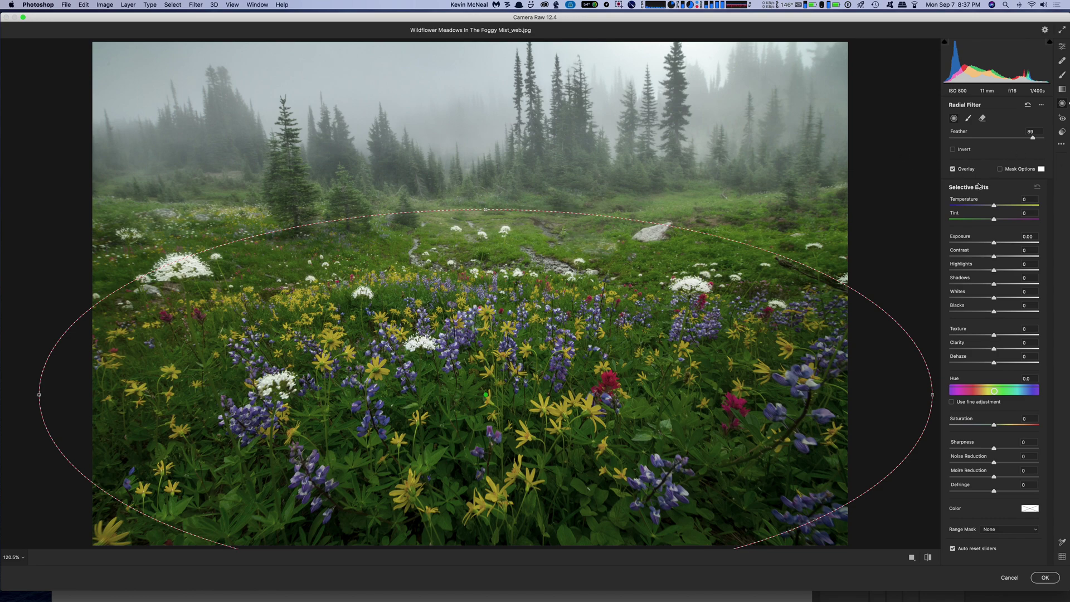
{"action": "left_click", "coordinate": [1001, 169]}
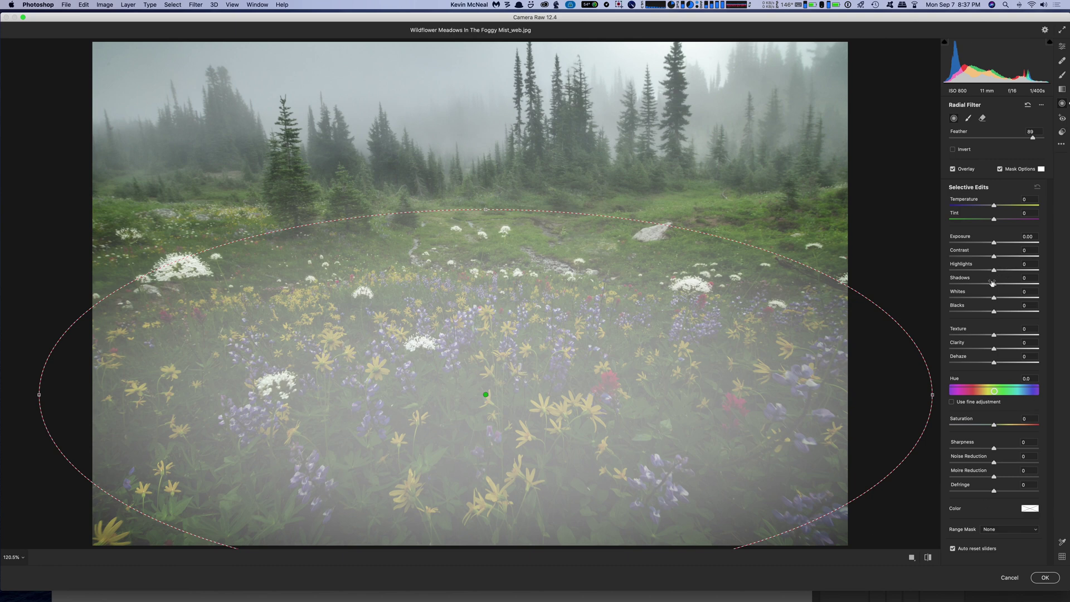
{"action": "left_click", "coordinate": [1000, 169]}
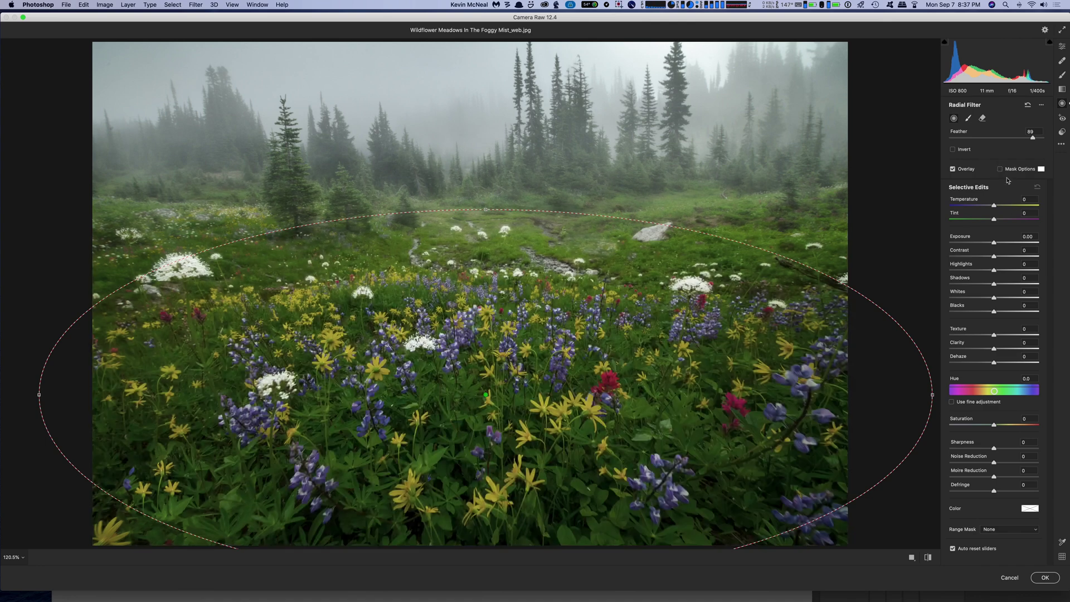
{"action": "left_click_drag", "start_coordinate": [994, 424], "coordinate": [1065, 393]}
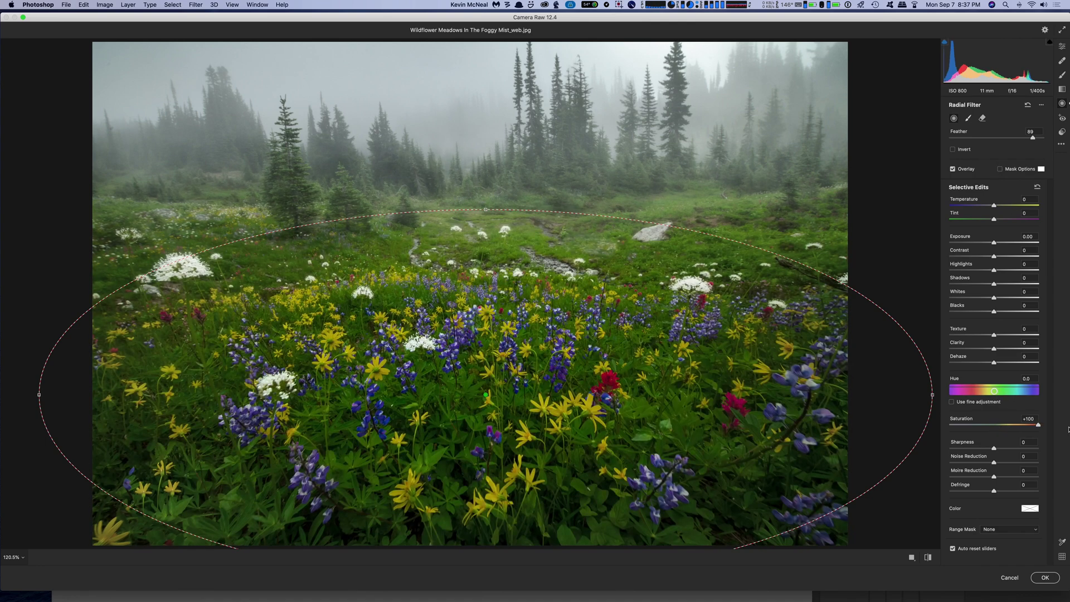
Step: Check the radial filter's mask, overlay and inverted effect, restoring each option to its original state
{"action": "left_click", "coordinate": [1000, 169]}
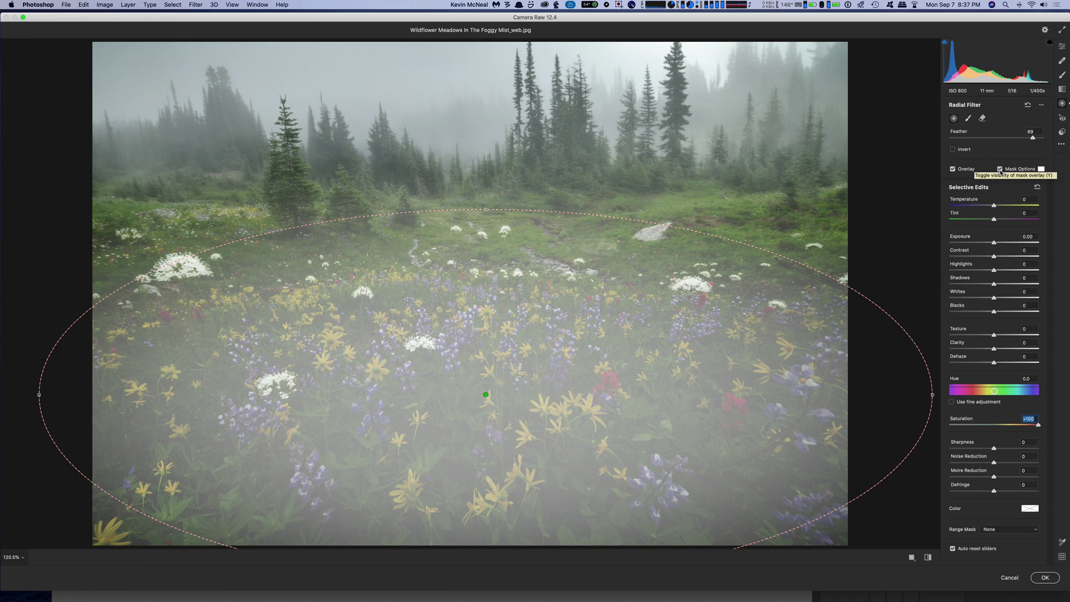
{"action": "left_click", "coordinate": [1000, 169]}
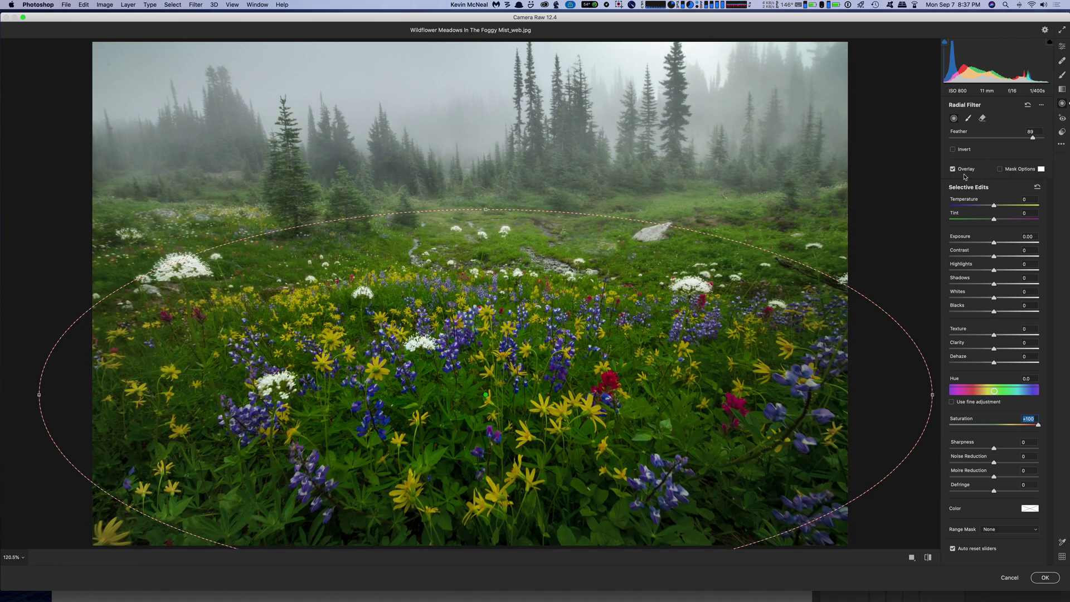
{"action": "left_click", "coordinate": [953, 169]}
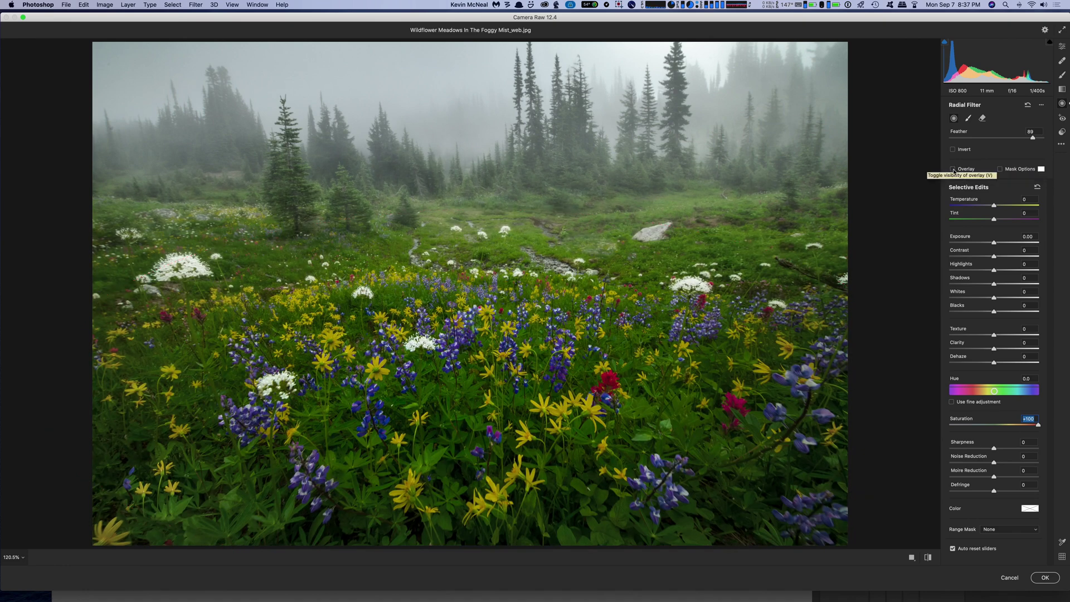
{"action": "left_click", "coordinate": [953, 169]}
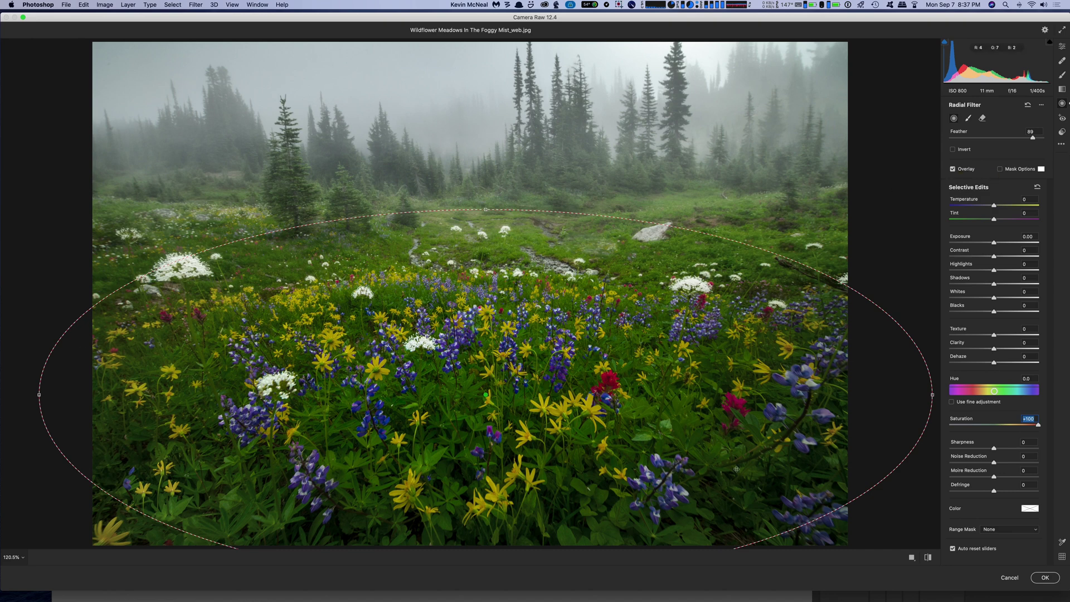
{"action": "left_click", "coordinate": [954, 150]}
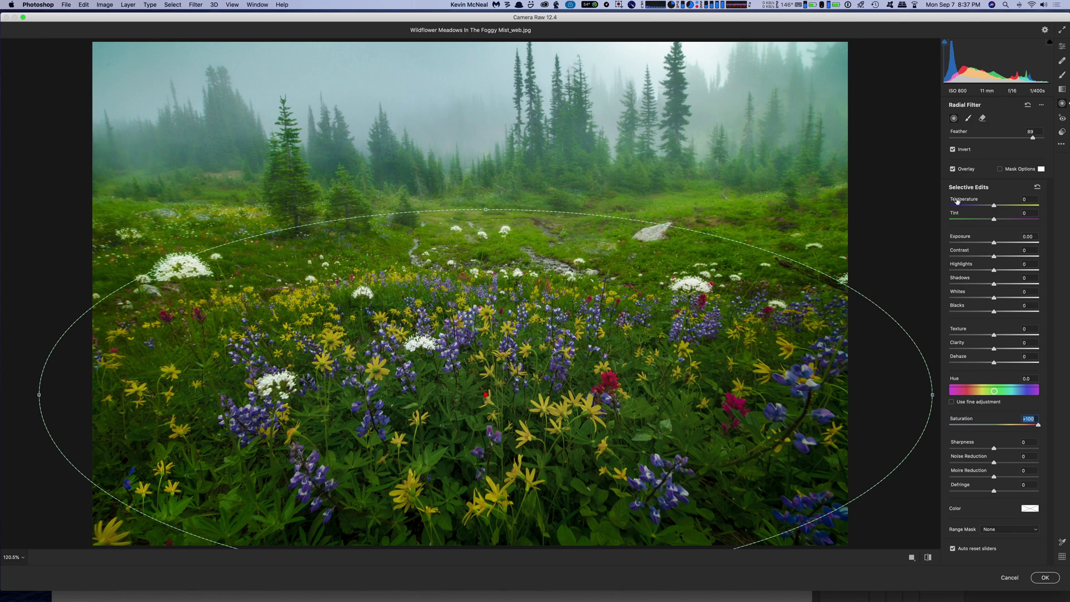
{"action": "left_click", "coordinate": [953, 150]}
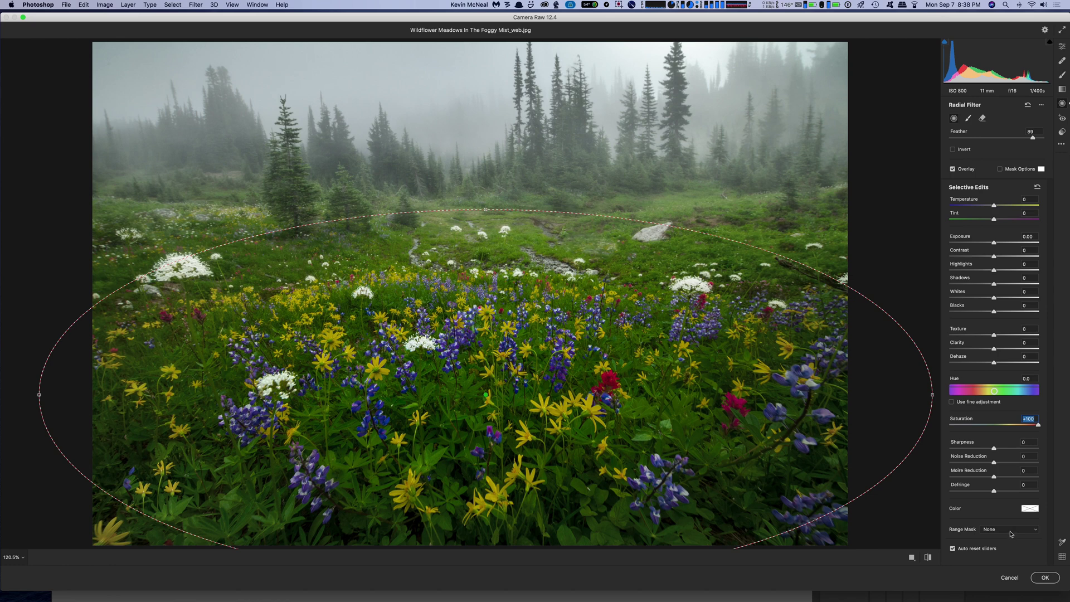
Step: Restrict the radial filter with a Color range mask sampled from the purple lupines
{"action": "left_click", "coordinate": [1014, 531]}
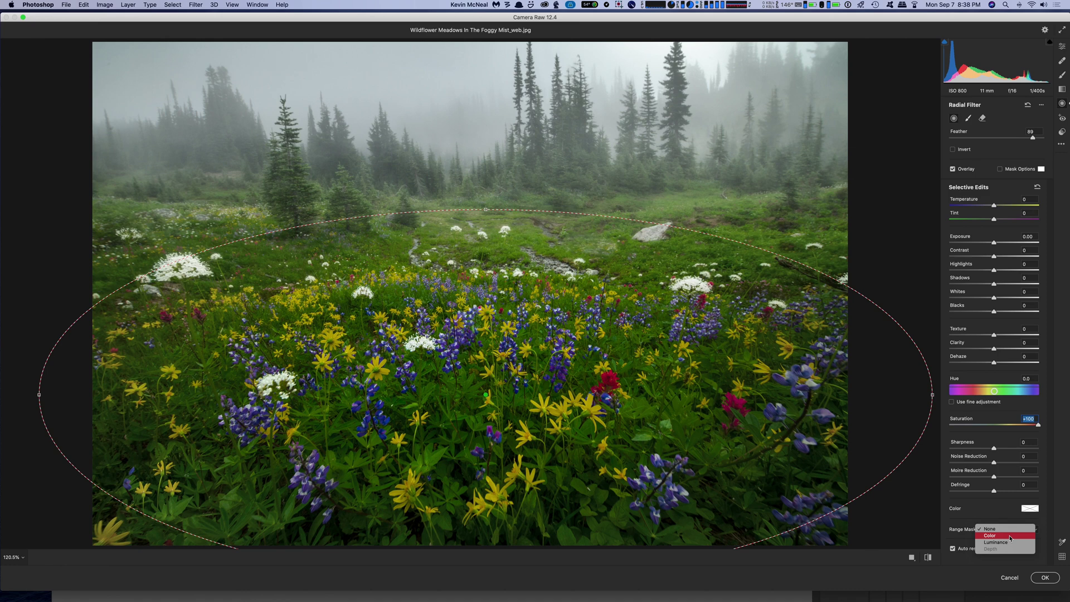
{"action": "left_click", "coordinate": [1011, 536]}
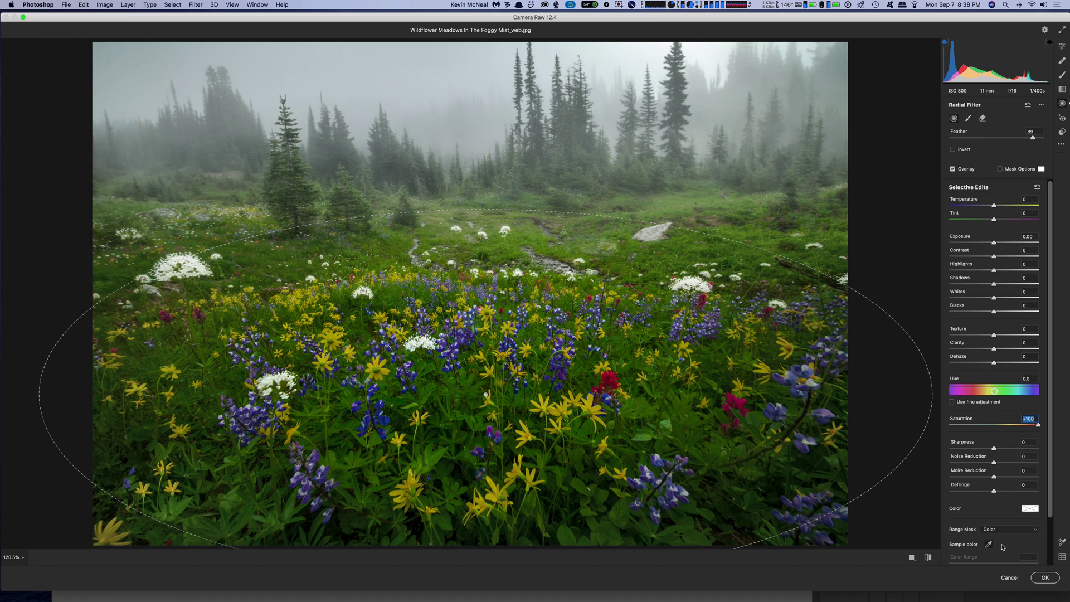
{"action": "left_click", "coordinate": [986, 547]}
{"action": "left_click", "coordinate": [507, 342]}
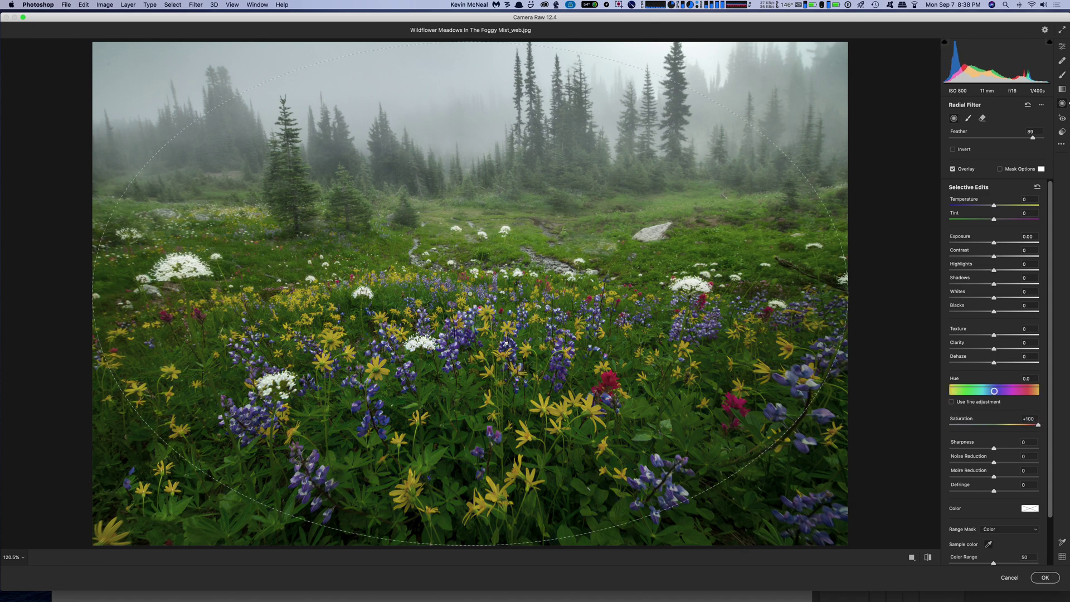
Step: Test desaturating the purple flowers, restore their saturation to +100, and shift their hue to +23.7
{"action": "left_click_drag", "start_coordinate": [999, 414], "coordinate": [855, 426]}
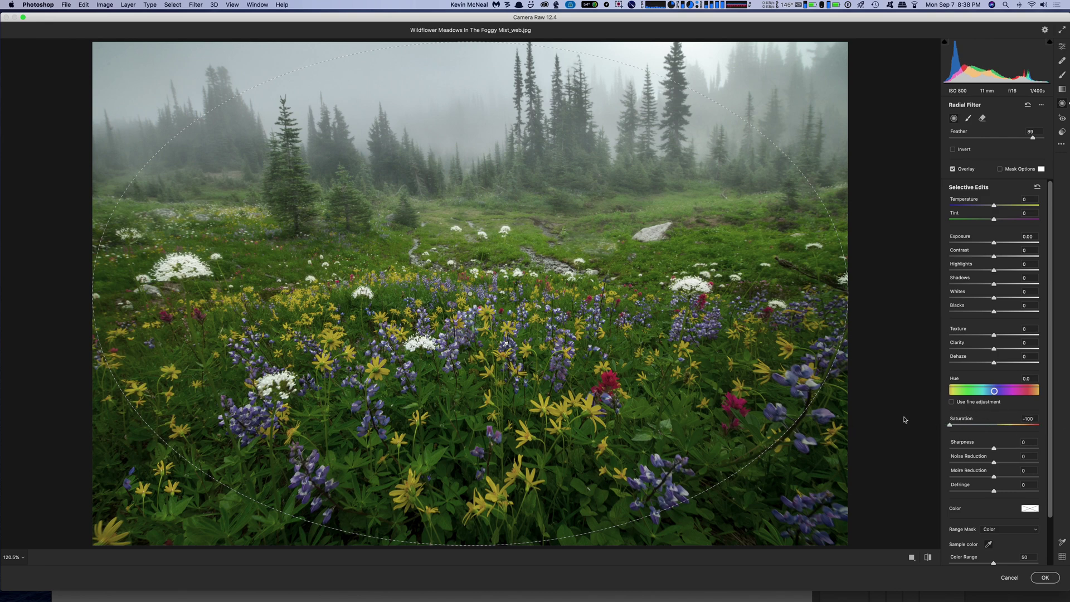
{"action": "left_click_drag", "start_coordinate": [950, 424], "coordinate": [1061, 420]}
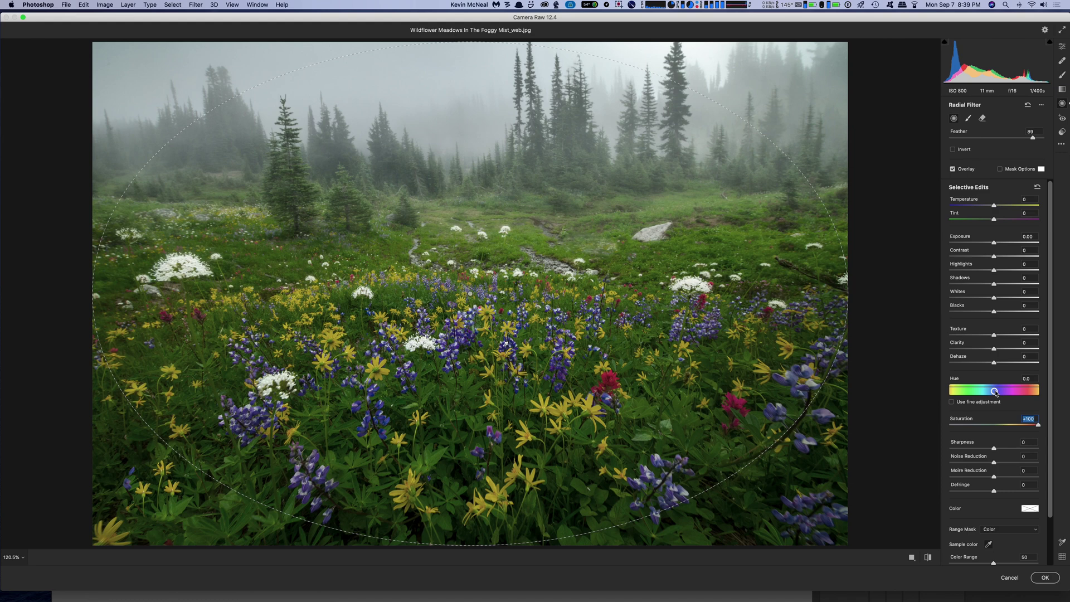
{"action": "mouse_move", "coordinate": [996, 392]}
{"action": "left_mouse_down"}
{"action": "mouse_move", "coordinate": [964, 392]}
{"action": "mouse_move", "coordinate": [1016, 392]}
{"action": "mouse_move", "coordinate": [968, 393]}
{"action": "mouse_move", "coordinate": [1002, 393]}
{"action": "left_mouse_up"}
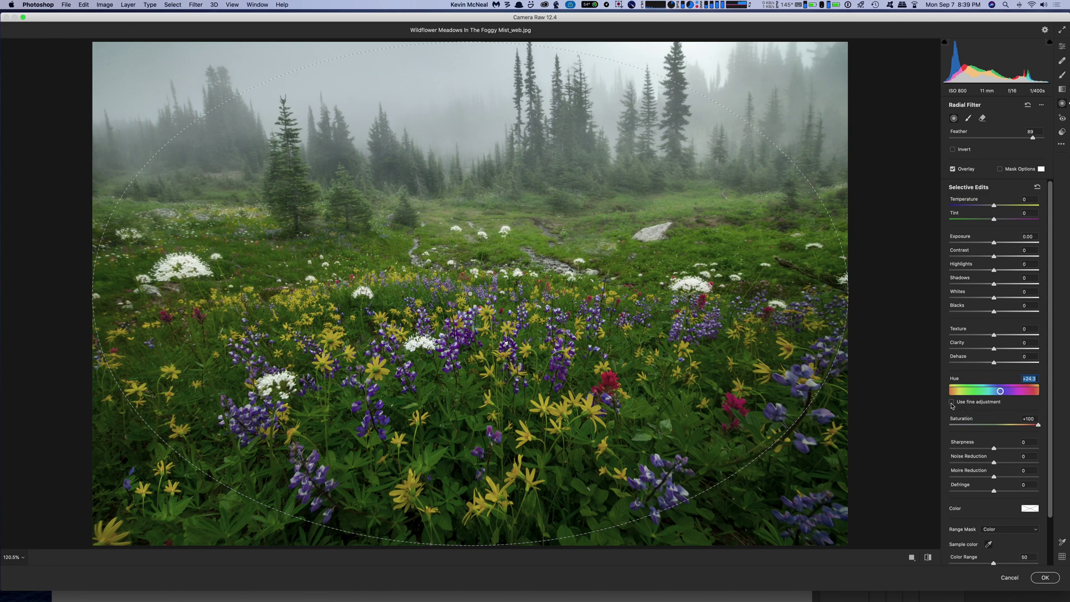
{"action": "left_click", "coordinate": [953, 402]}
{"action": "left_click", "coordinate": [952, 403]}
{"action": "left_click", "coordinate": [952, 403], "text": "alt"}
{"action": "mouse_move", "coordinate": [1000, 390]}
{"action": "left_mouse_down"}
{"action": "mouse_move", "coordinate": [973, 395]}
{"action": "mouse_move", "coordinate": [1017, 395]}
{"action": "mouse_move", "coordinate": [961, 394]}
{"action": "mouse_move", "coordinate": [999, 394]}
{"action": "left_mouse_up"}
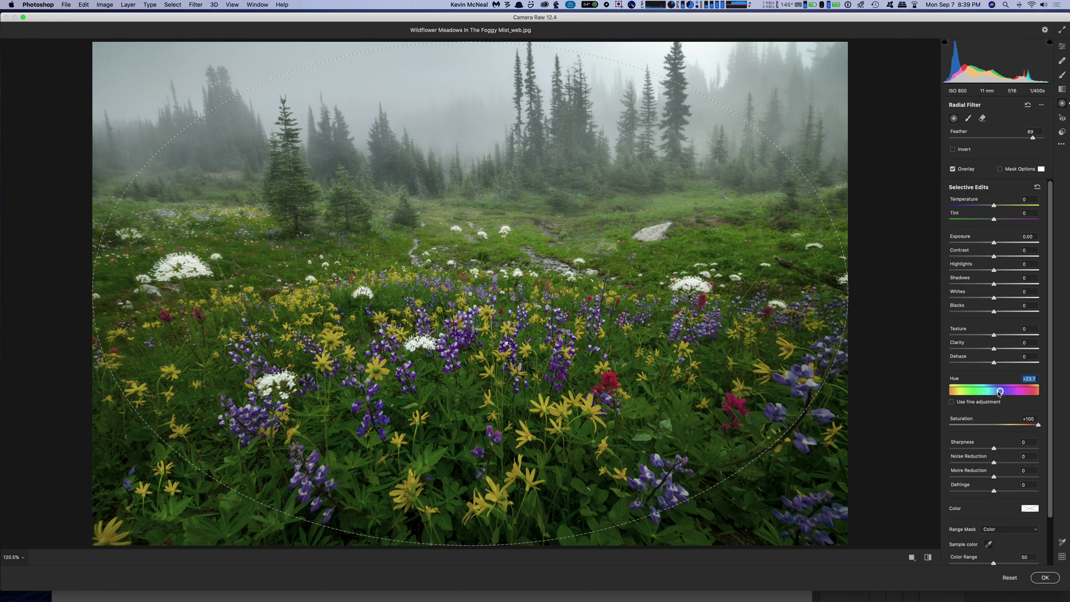
{"action": "key", "text": "alt"}
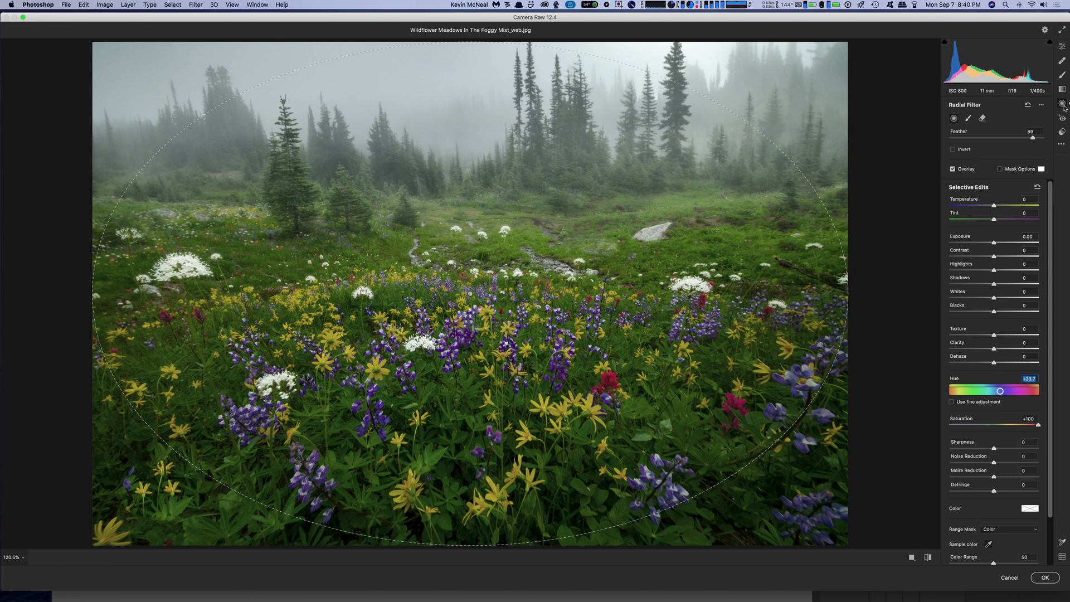
{"action": "left_click", "coordinate": [1063, 105]}
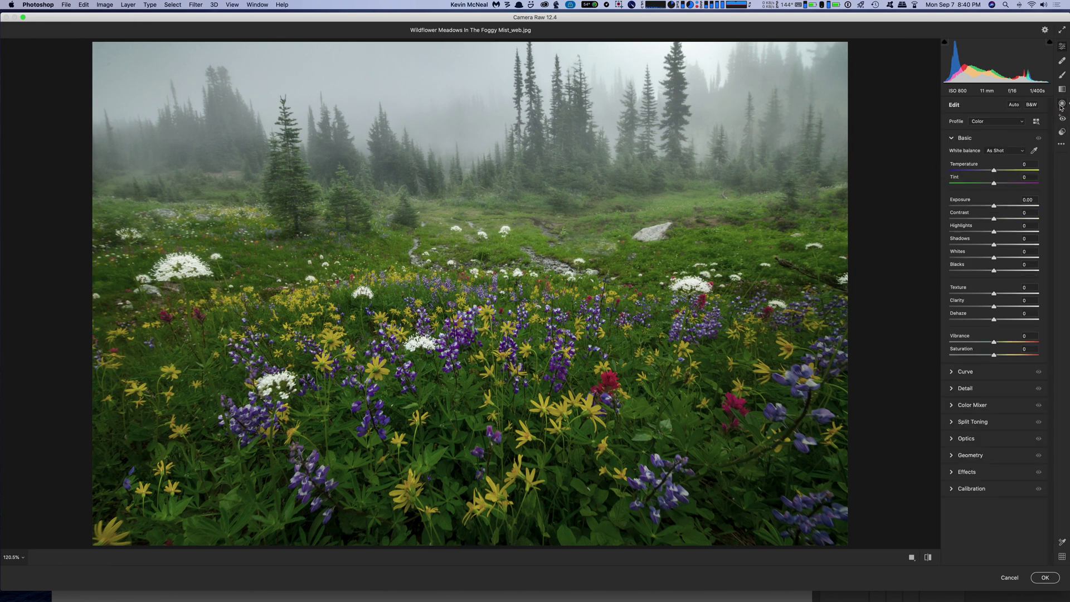
Step: Draw a second wide radial filter over the foreground meadow and set its saturation to +100
{"action": "left_click", "coordinate": [1063, 104]}
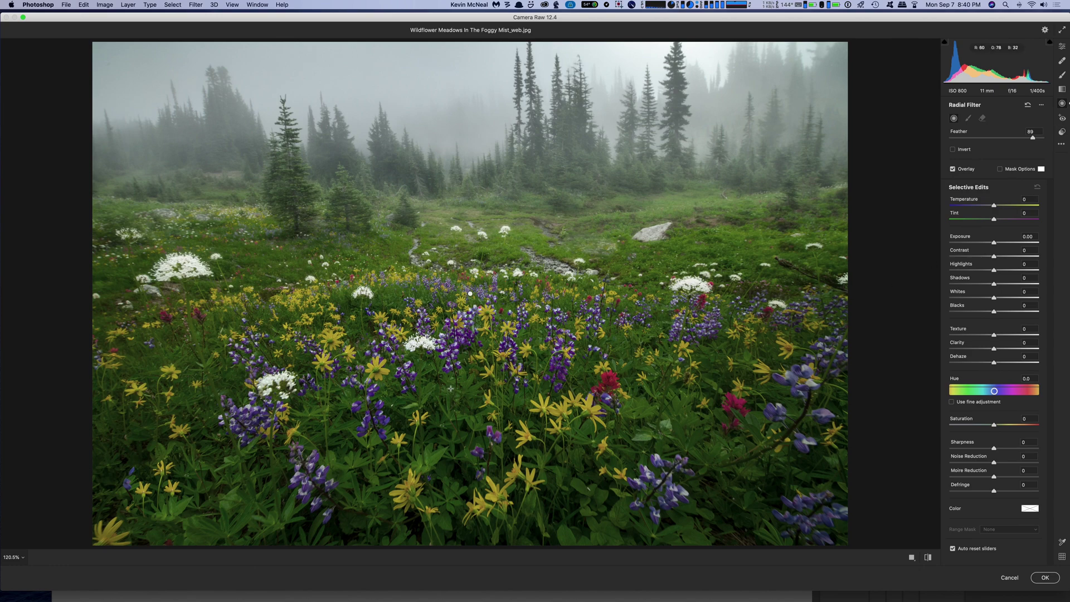
{"action": "left_click_drag", "start_coordinate": [451, 389], "coordinate": [779, 510]}
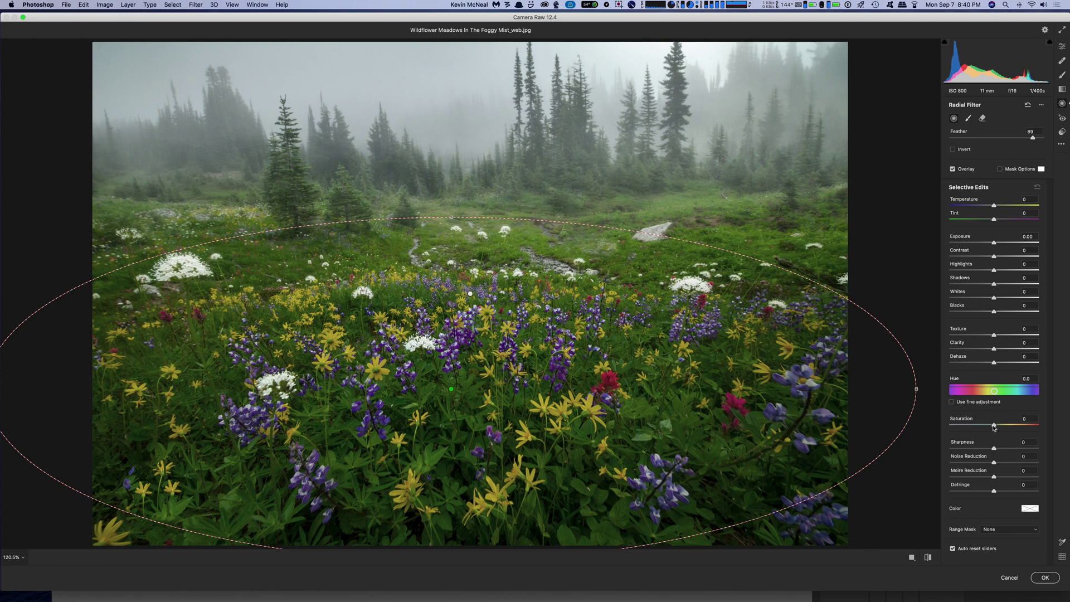
{"action": "left_click_drag", "start_coordinate": [994, 426], "coordinate": [1039, 425]}
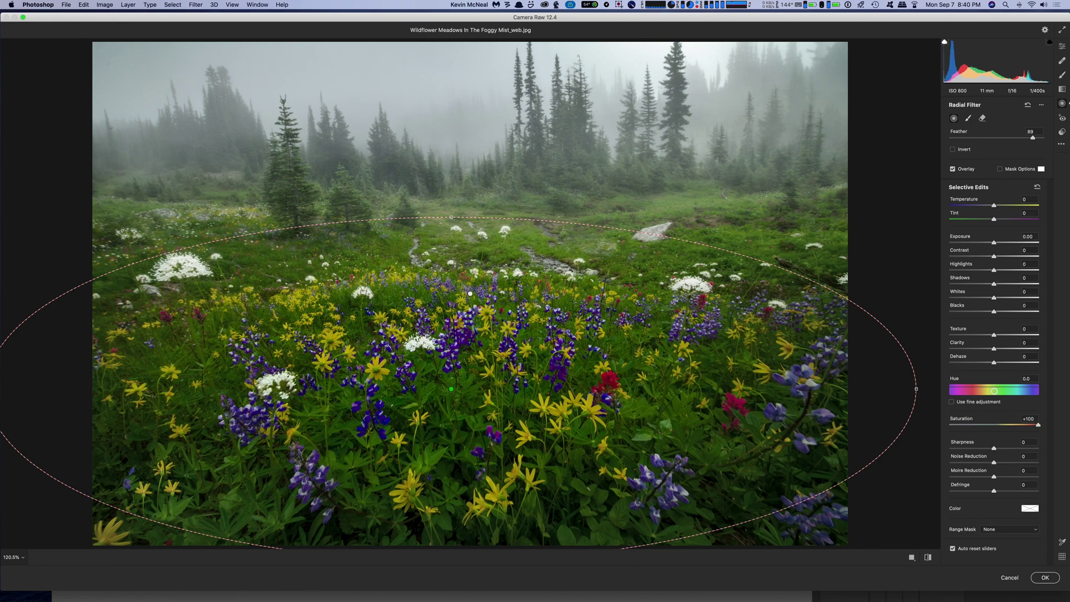
{"action": "left_click", "coordinate": [1029, 419]}
Step: Restrict the second radial filter with a Color range mask sampled from the green foliage
{"action": "left_click", "coordinate": [1014, 533]}
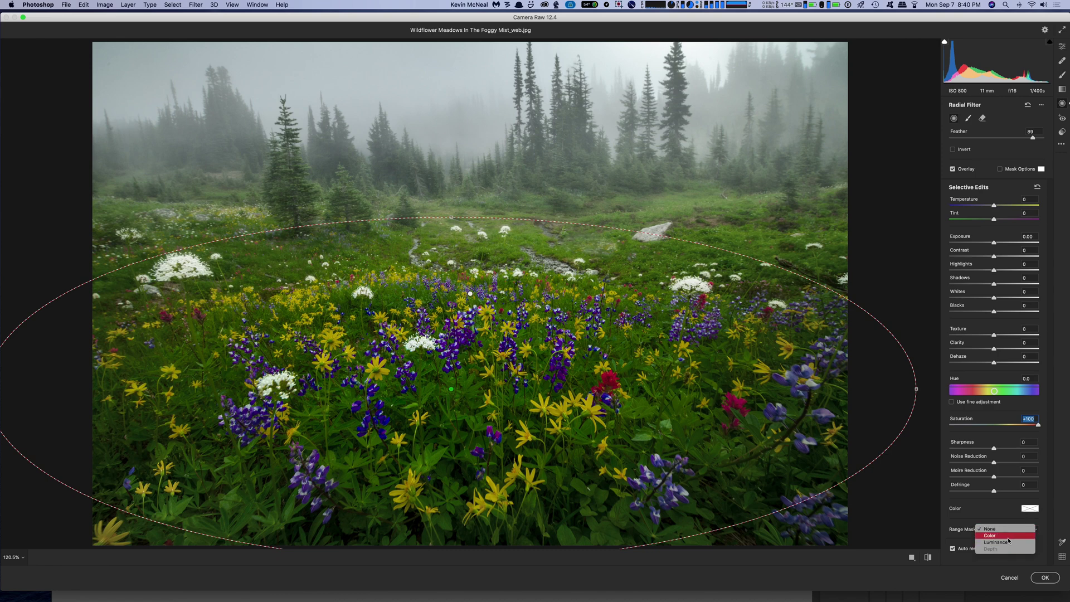
{"action": "left_click", "coordinate": [1008, 537]}
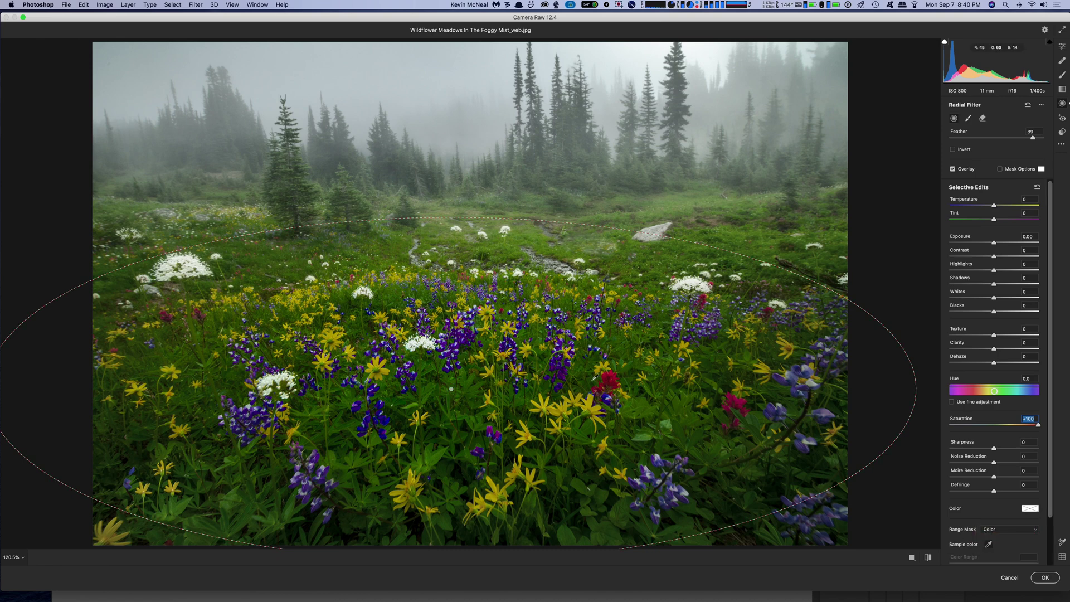
{"action": "left_click", "coordinate": [586, 381]}
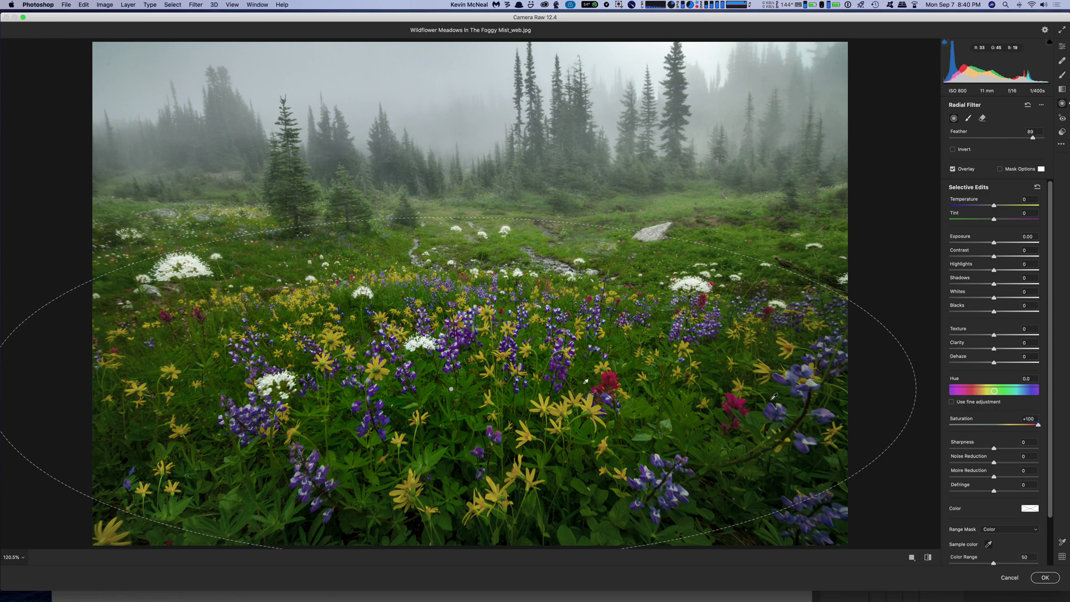
Step: Set the green foliage filter's hue to +13.8 and its saturation to +42
{"action": "left_click", "coordinate": [1039, 425]}
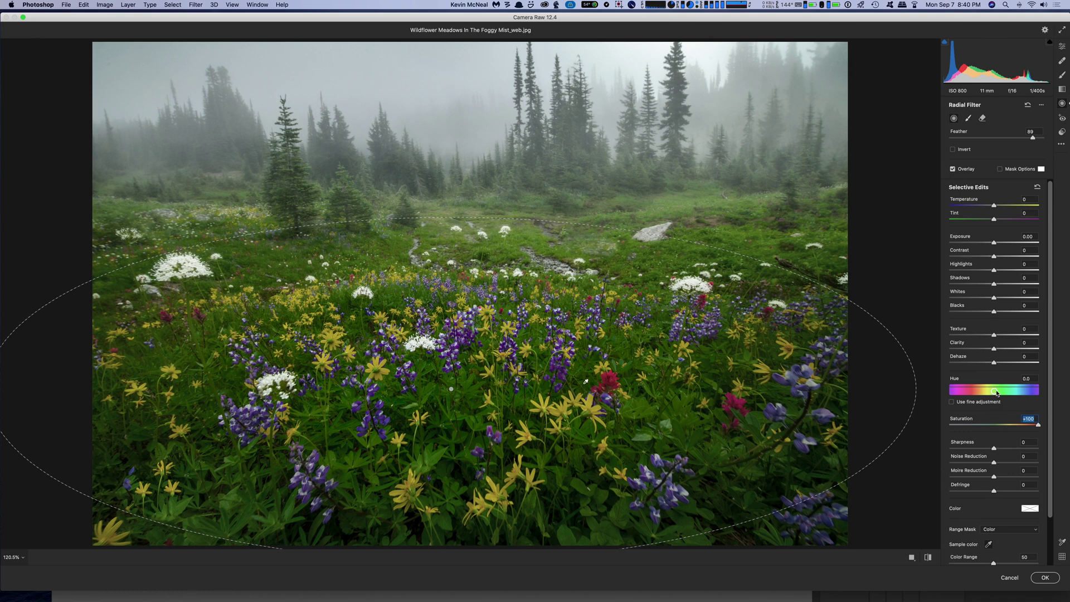
{"action": "left_click_drag", "start_coordinate": [996, 393], "coordinate": [1001, 392]}
{"action": "left_click_drag", "start_coordinate": [1039, 427], "coordinate": [999, 392]}
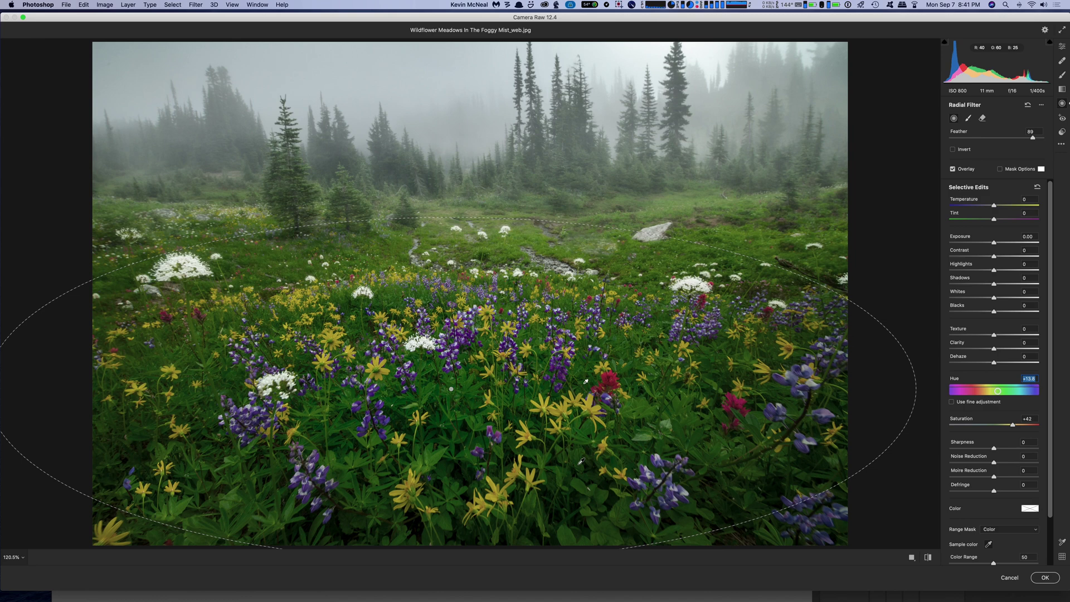
{"action": "left_click", "coordinate": [1062, 105]}
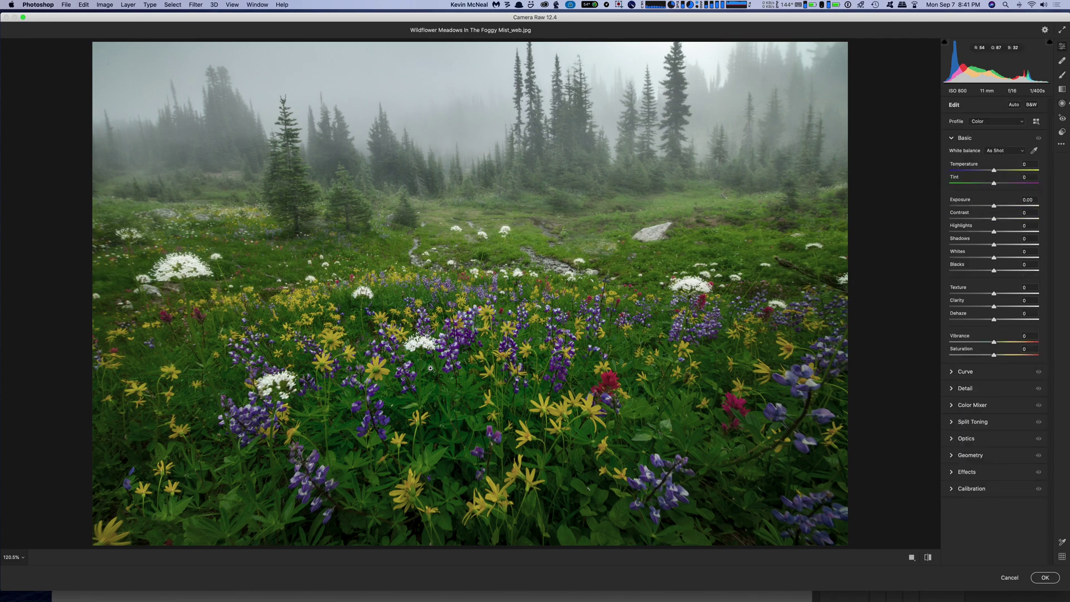
Step: Draw a third wide radial filter over the foreground and restrict it with a Color range mask sampled from a yellow flower
{"action": "key", "text": "j"}
{"action": "left_click_drag", "start_coordinate": [430, 369], "coordinate": [571, 436]}
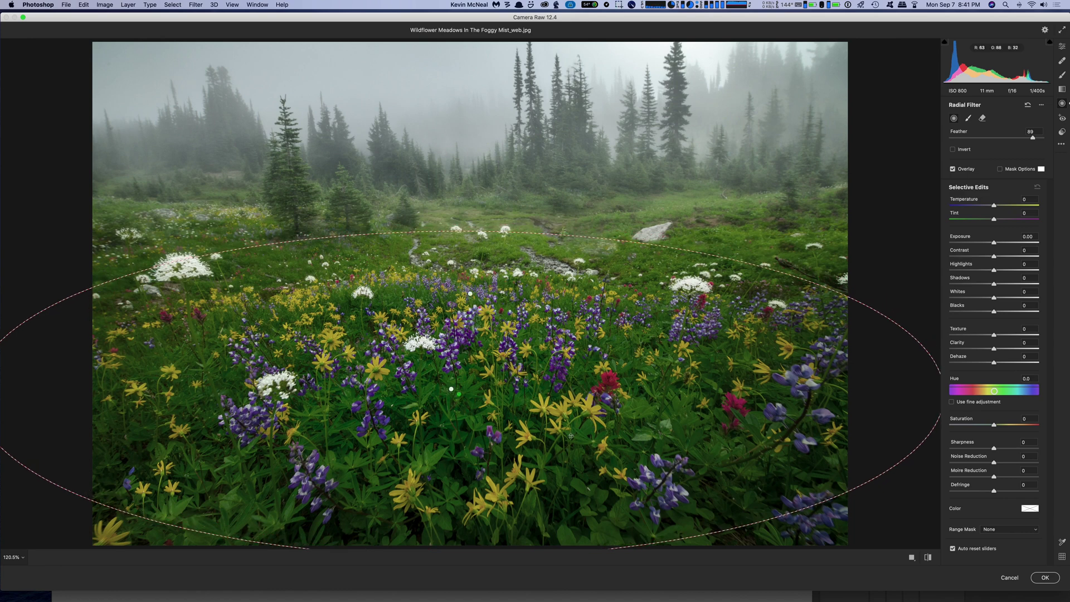
{"action": "left_click", "coordinate": [1014, 530]}
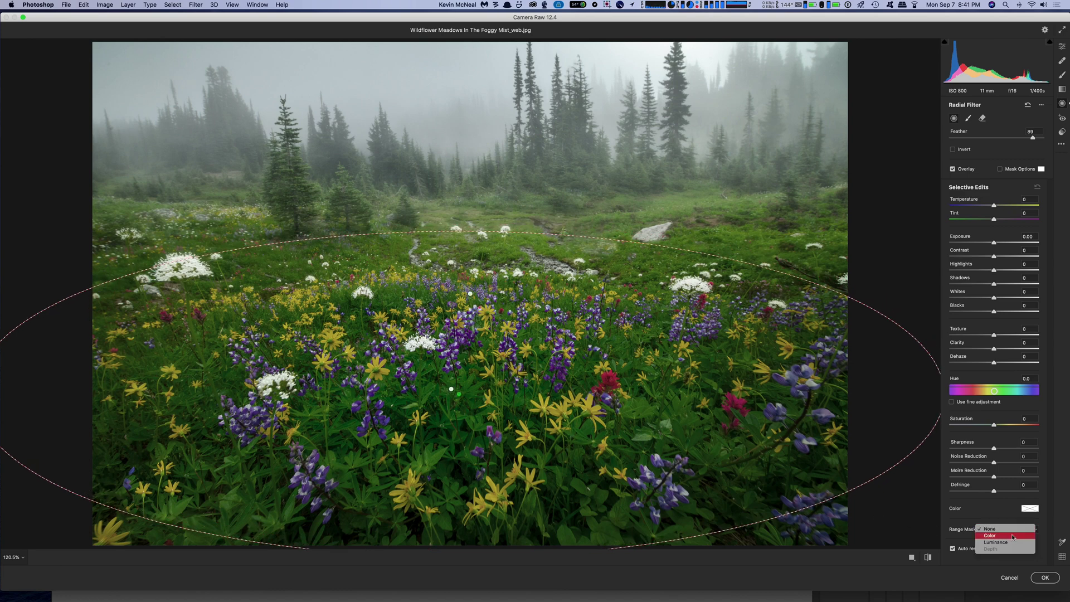
{"action": "left_click", "coordinate": [1013, 535]}
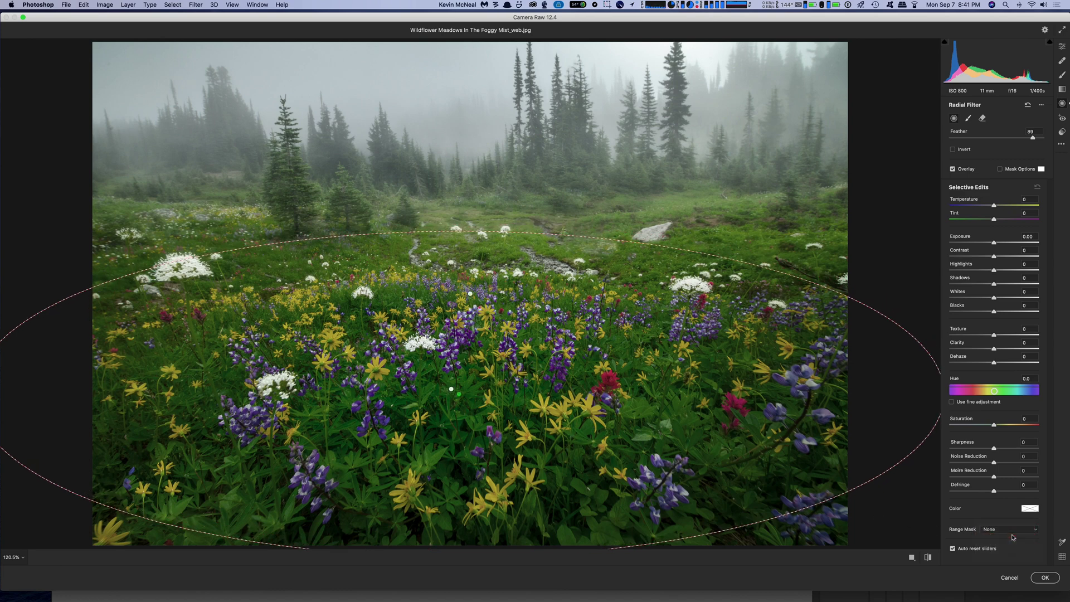
{"action": "left_click", "coordinate": [593, 398]}
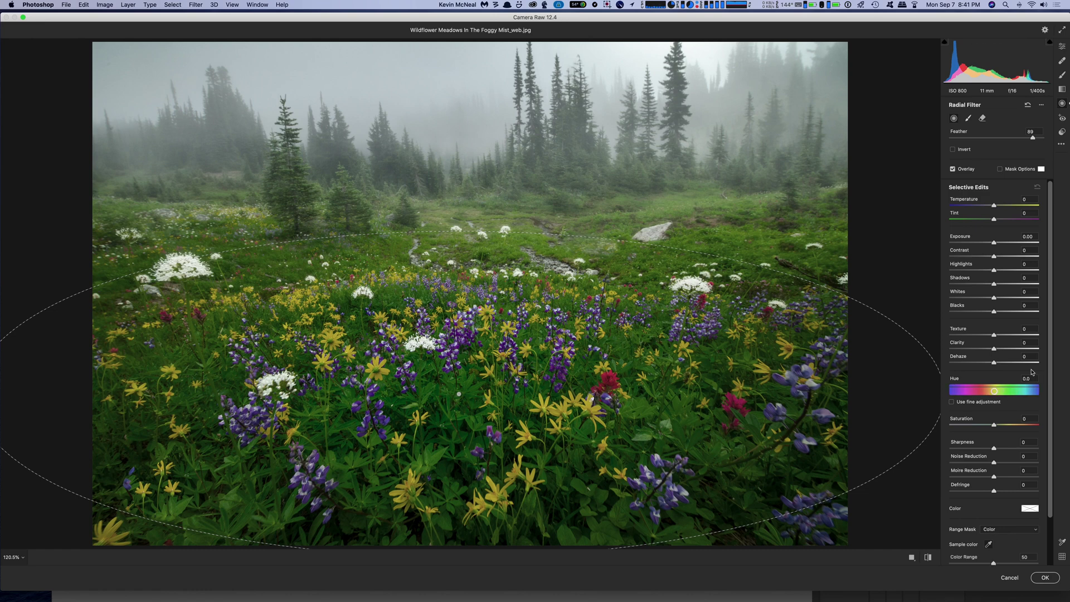
Step: Set the yellow flower filter's saturation to +49 and its hue to +3.0
{"action": "left_click_drag", "start_coordinate": [994, 427], "coordinate": [998, 396]}
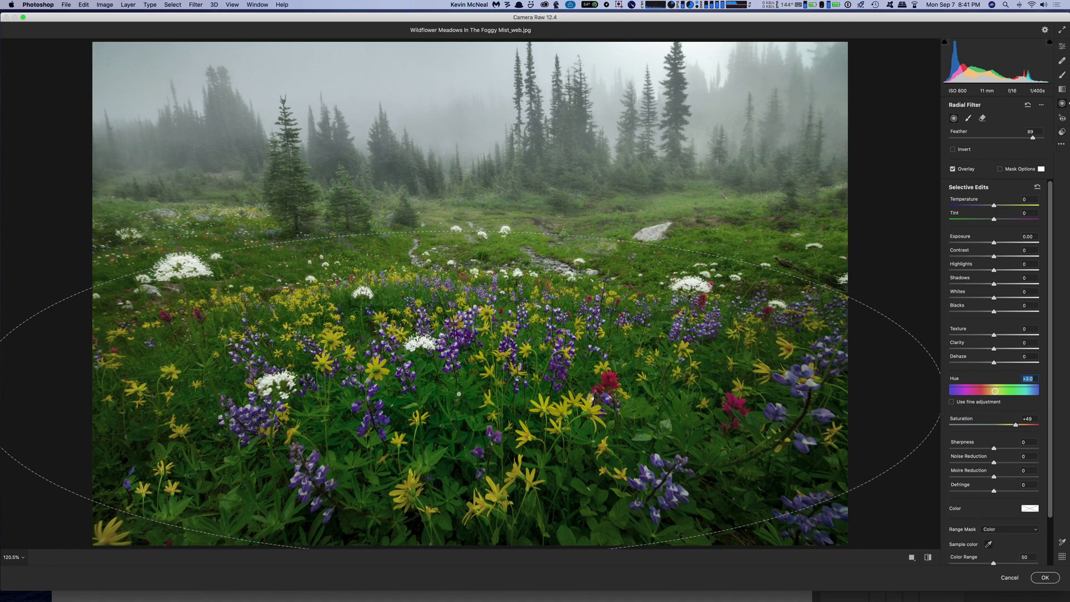
{"action": "left_click", "coordinate": [1063, 103]}
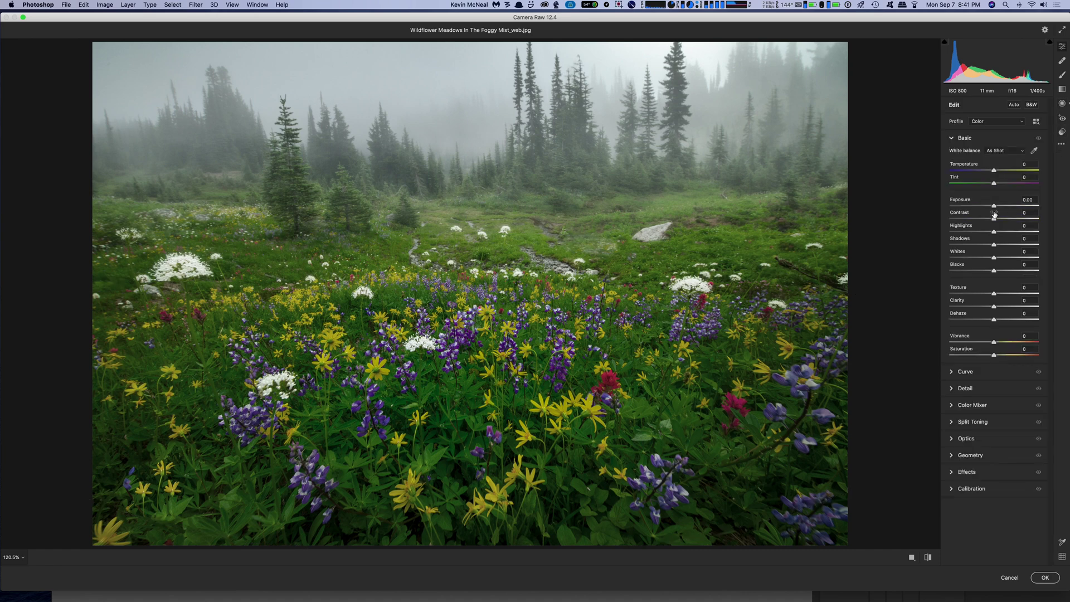
Step: Draw a radial filter over the flowers in the right half of the meadow and restrict it with a Color range mask targeting the red flowers
{"action": "left_click_drag", "start_coordinate": [516, 343], "coordinate": [584, 349]}
{"action": "left_click", "coordinate": [584, 349], "text": "alt"}
{"action": "left_click", "coordinate": [584, 349], "text": "alt"}
{"action": "key", "text": "j"}
{"action": "left_click_drag", "start_coordinate": [599, 359], "coordinate": [733, 428]}
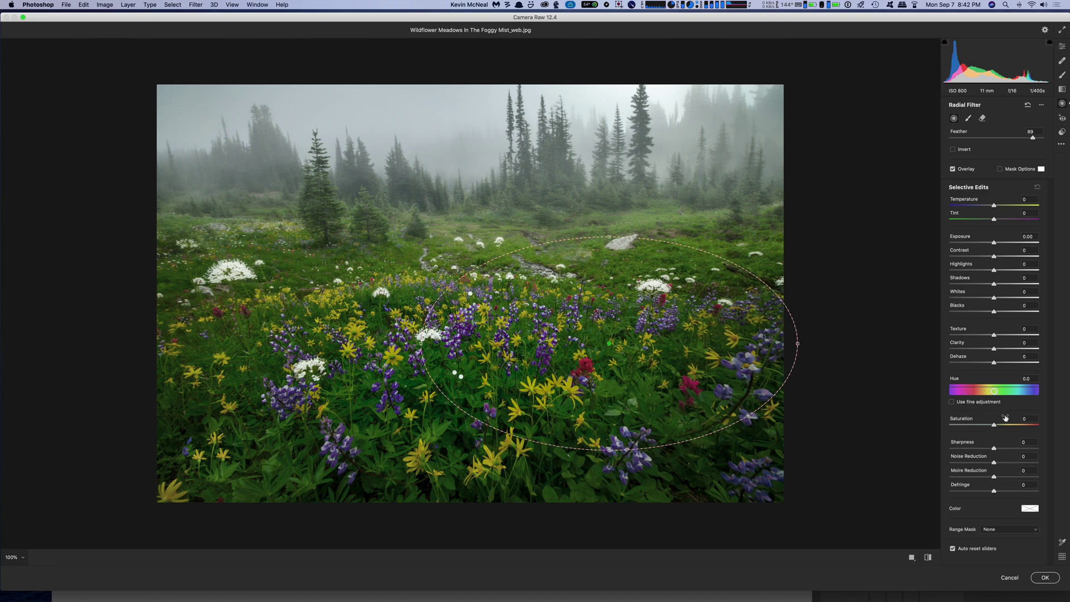
{"action": "left_click", "coordinate": [1020, 529]}
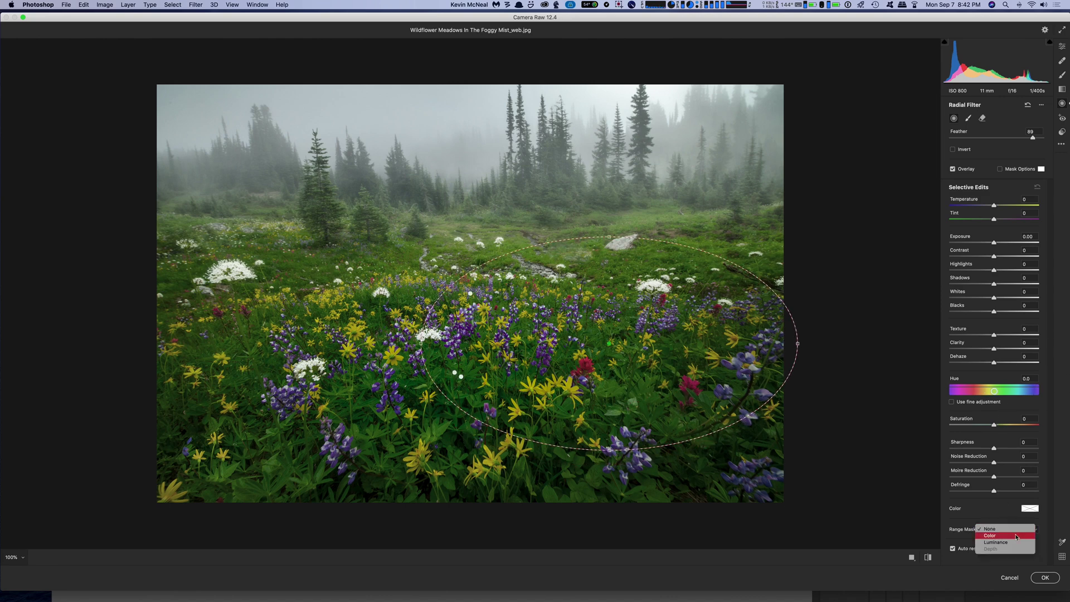
{"action": "left_click", "coordinate": [1016, 537]}
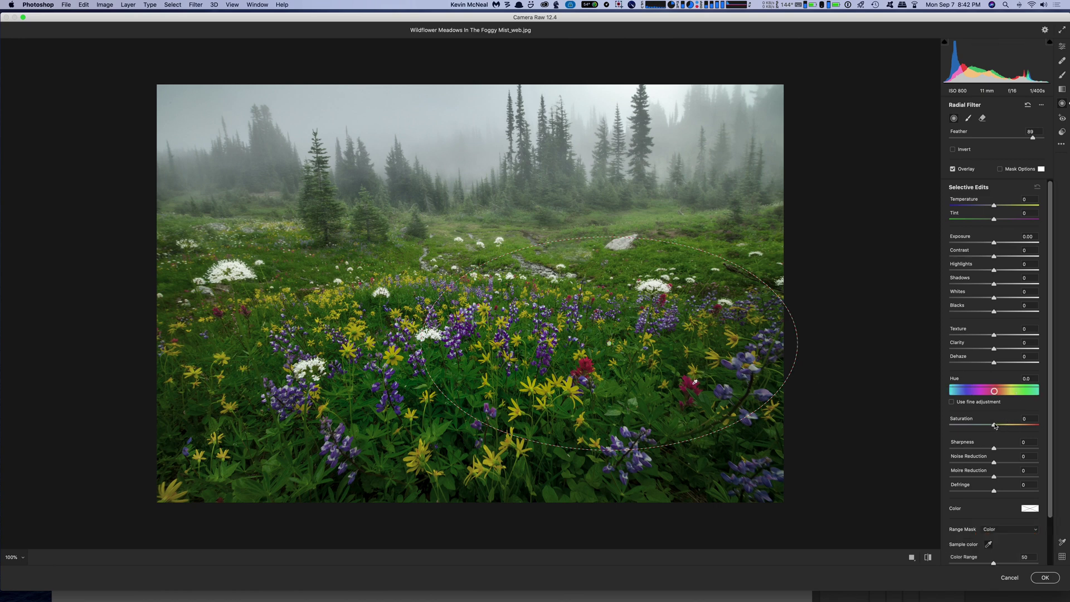
Step: Increase the saturation of the red flower filter on the right side of the meadow
{"action": "left_click_drag", "start_coordinate": [996, 426], "coordinate": [1012, 427]}
{"action": "left_click_drag", "start_coordinate": [1008, 424], "coordinate": [1018, 426]}
{"action": "left_click", "coordinate": [1018, 426]}
Step: Draw a radial filter over the red flowers at the meadow's left edge and restrict it with a Color range mask
{"action": "key", "text": "j"}
{"action": "key", "text": "j"}
{"action": "left_click_drag", "start_coordinate": [236, 326], "coordinate": [325, 373]}
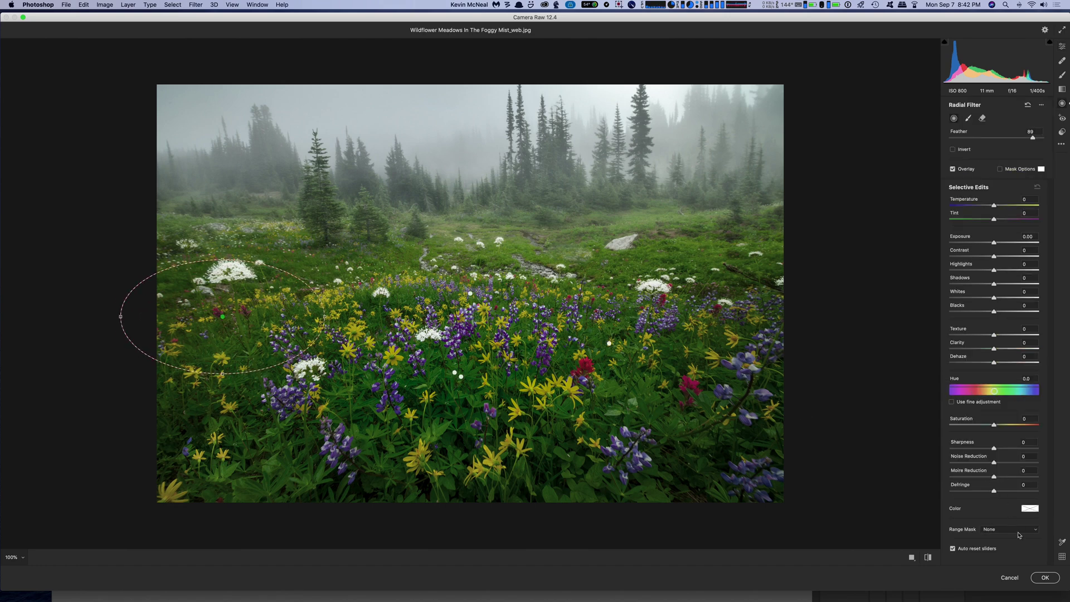
{"action": "left_click", "coordinate": [1019, 535]}
{"action": "left_click", "coordinate": [1009, 539]}
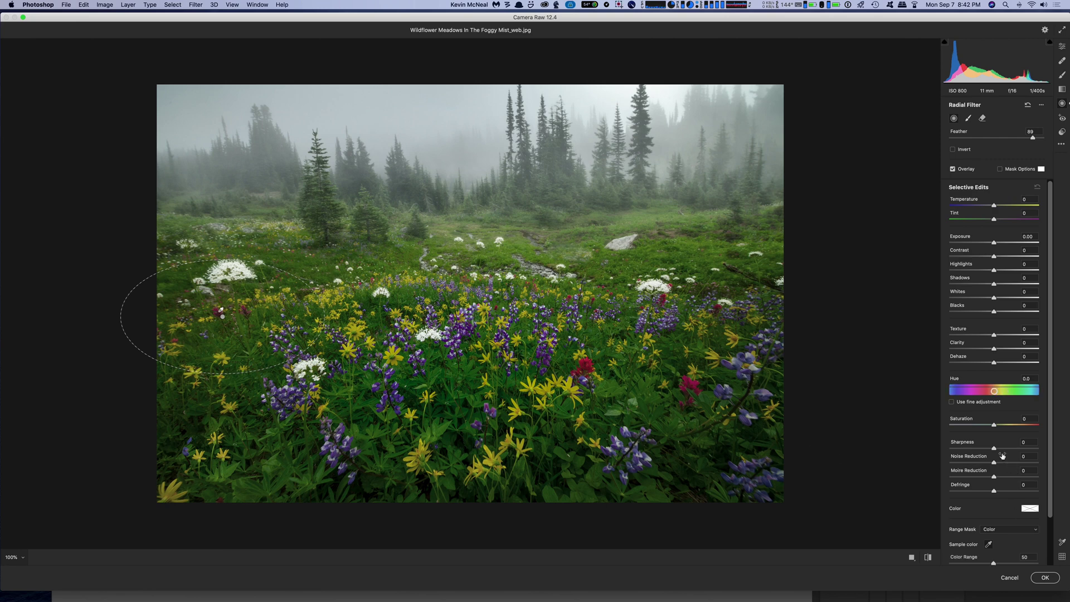
Step: Strongly increase the saturation of the left-edge flower filter and apply the Camera Raw edits to the meadow photo
{"action": "left_click_drag", "start_coordinate": [994, 425], "coordinate": [1031, 427]}
{"action": "key", "text": "e"}
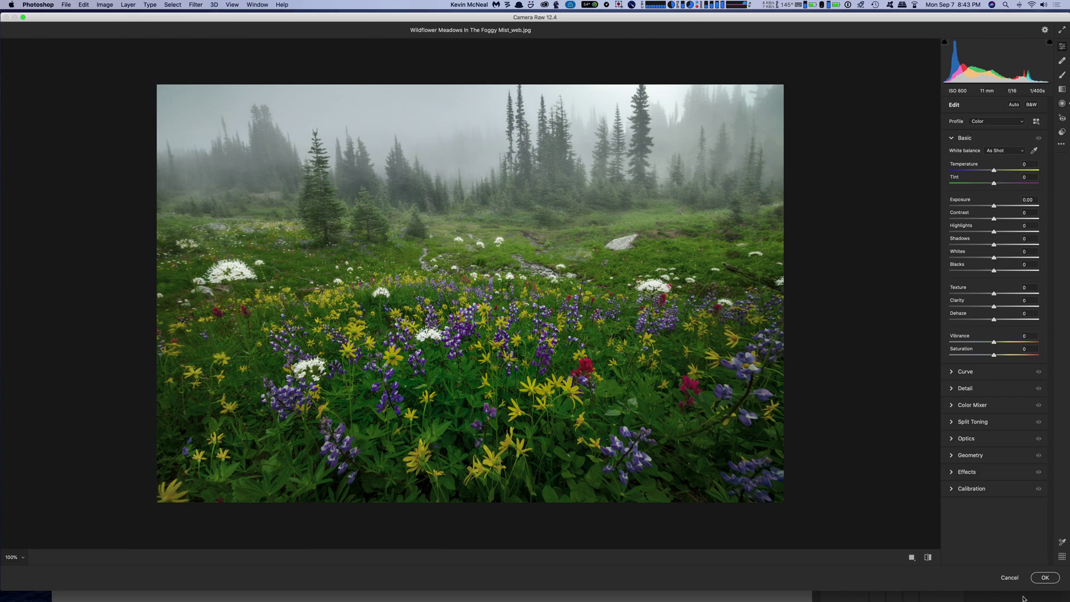
{"action": "left_click", "coordinate": [1046, 578]}
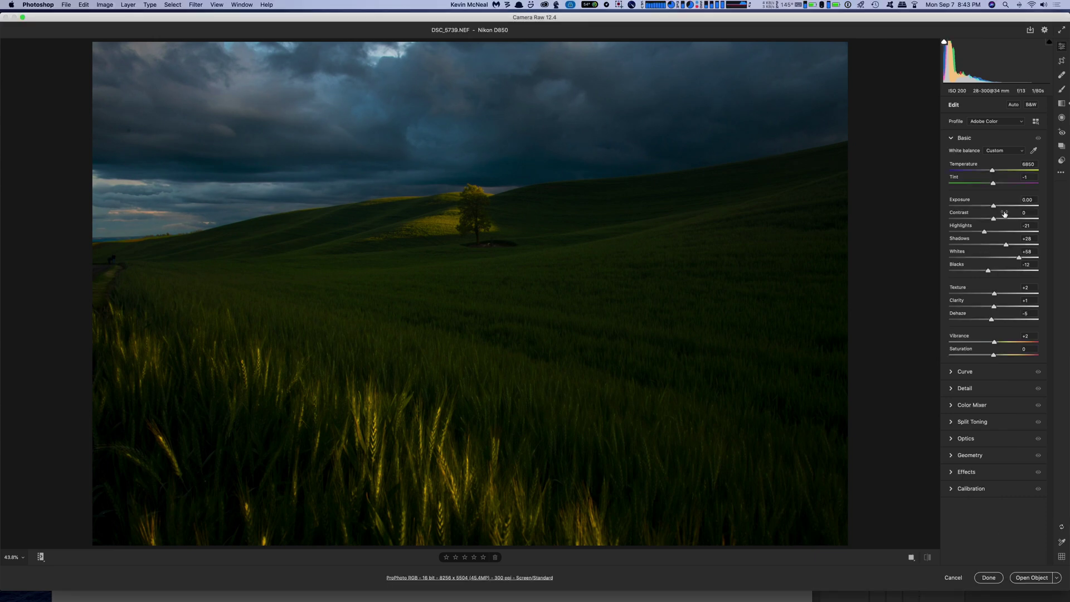
Step: Set the exposure of DSC_5739.NEF to +0.50 and the exposure of the foreground wheat's radial filter to +0.30
{"action": "left_click_drag", "start_coordinate": [994, 206], "coordinate": [999, 211]}
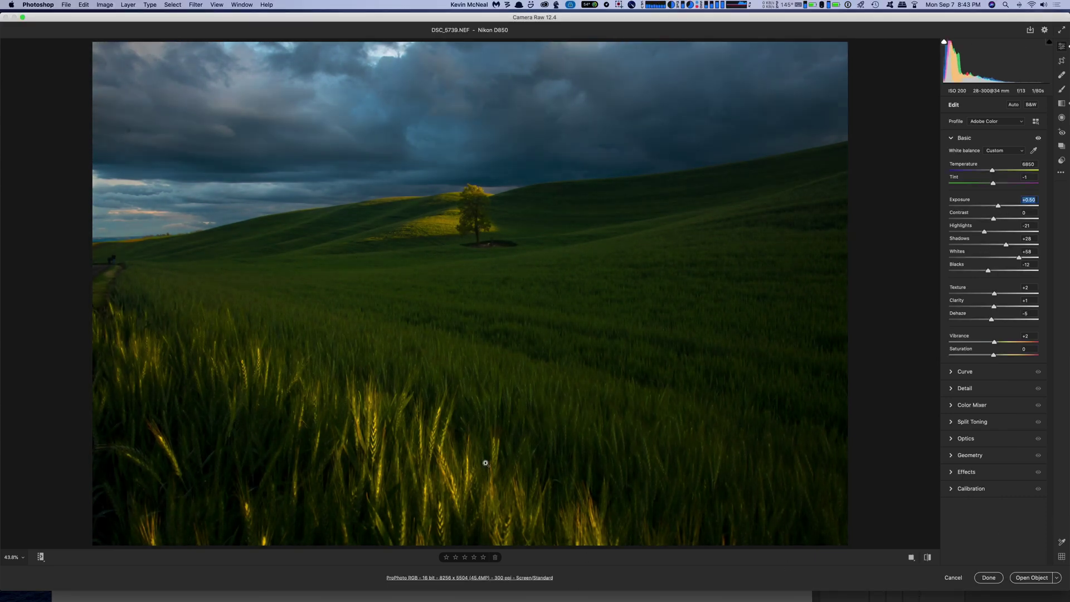
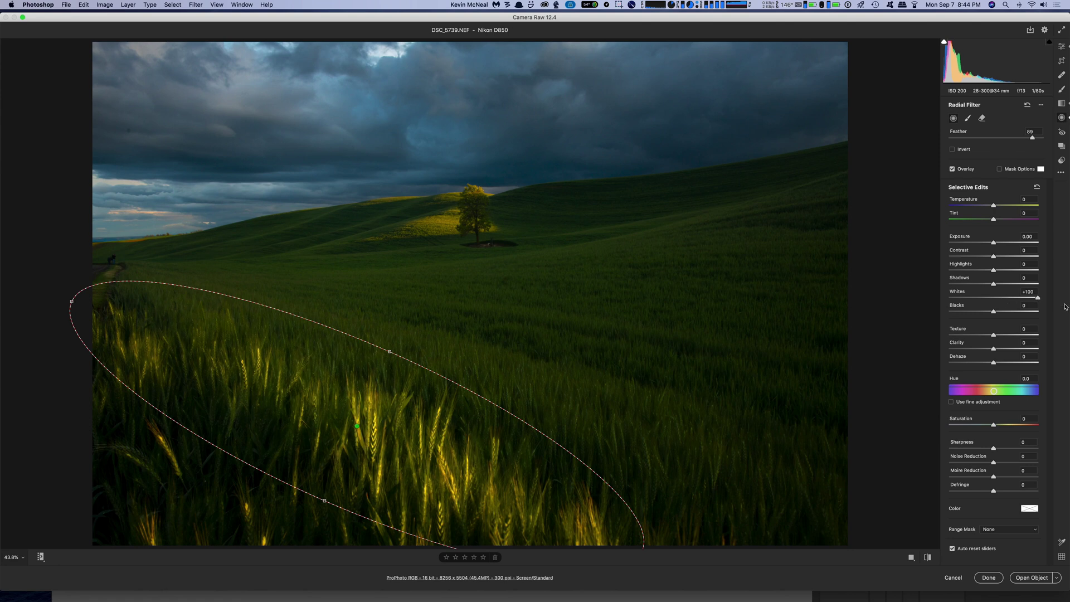
{"action": "left_click_drag", "start_coordinate": [994, 243], "coordinate": [997, 246]}
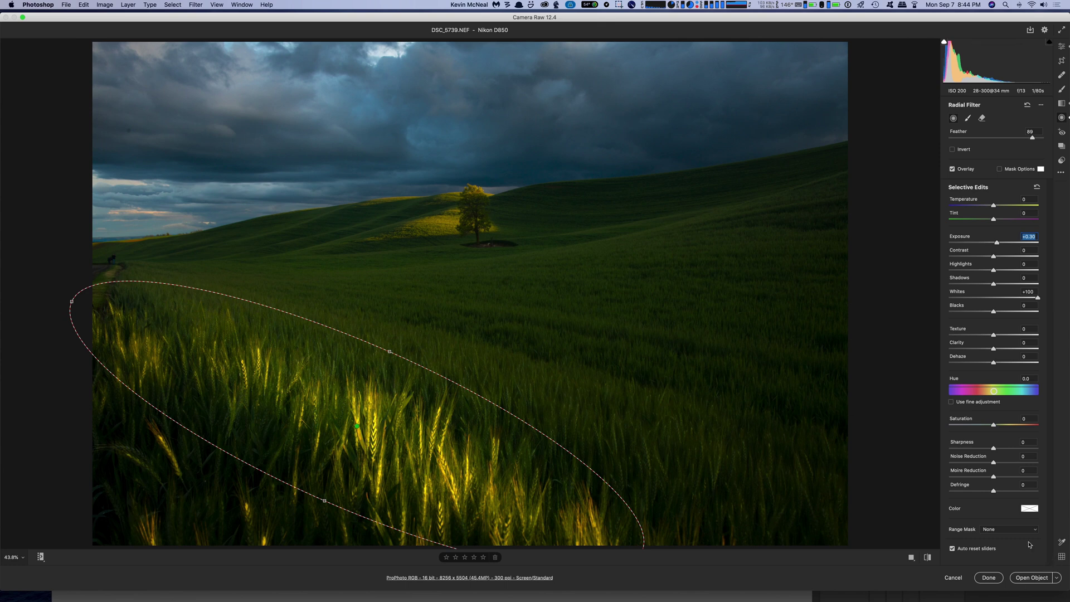
Step: Restrict the wheat filter with a Luminance range mask, check its luminance map, and set the luminance range to 78/100
{"action": "left_click", "coordinate": [1013, 531]}
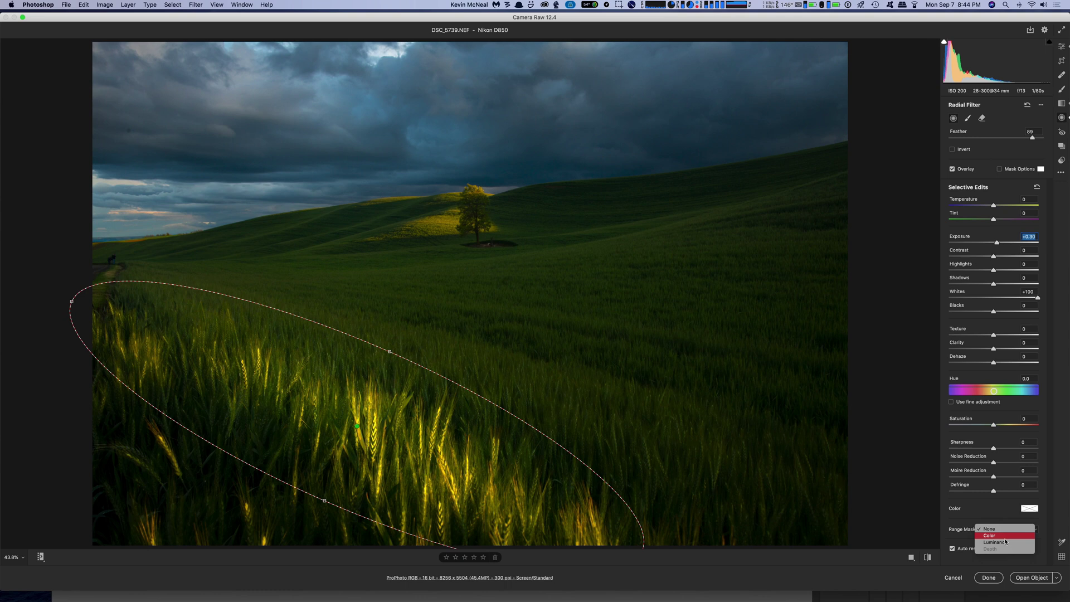
{"action": "left_click", "coordinate": [995, 542]}
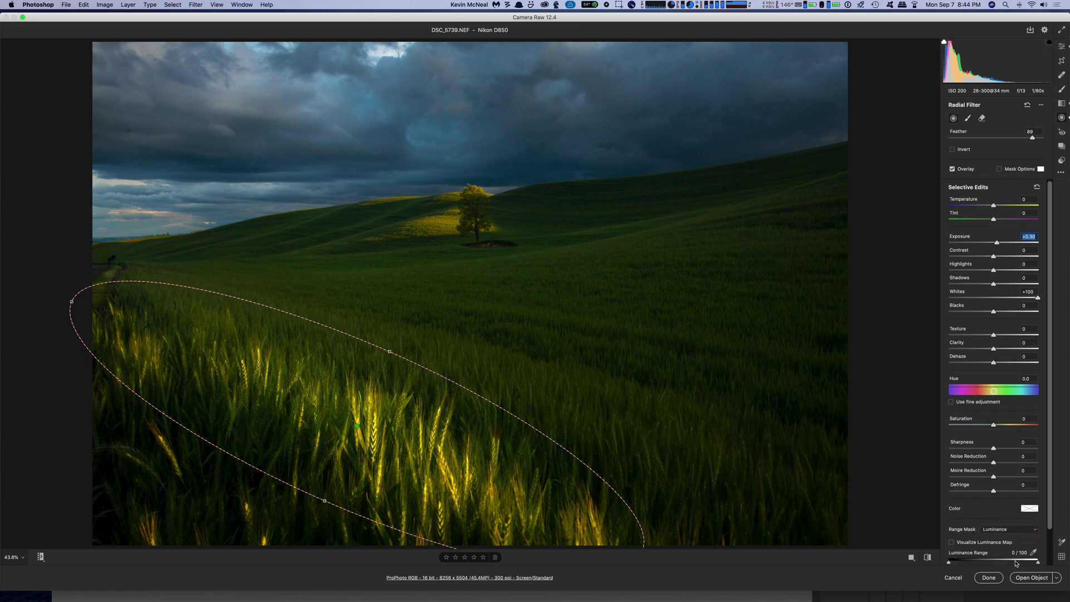
{"action": "left_click_drag", "start_coordinate": [1051, 417], "coordinate": [1051, 471]}
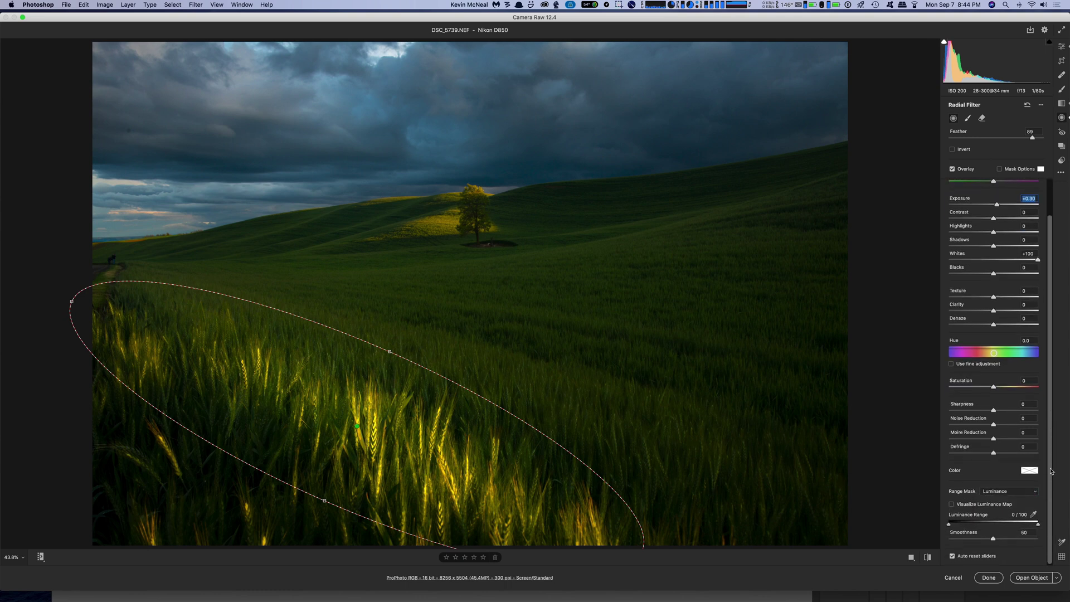
{"action": "left_click", "coordinate": [952, 504]}
{"action": "mouse_move", "coordinate": [977, 505]}
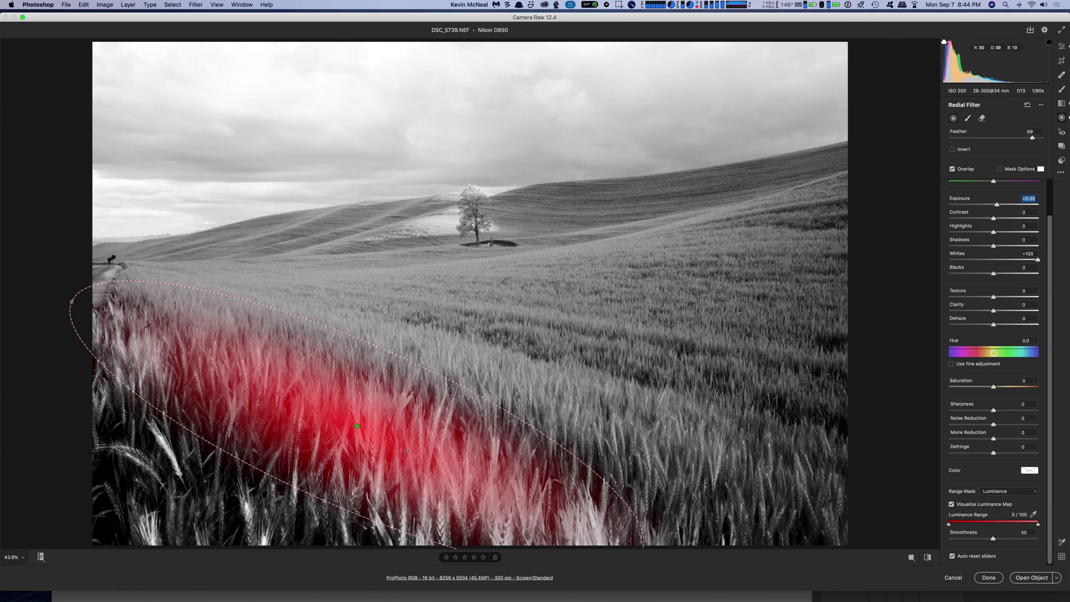
{"action": "left_click", "coordinate": [952, 504]}
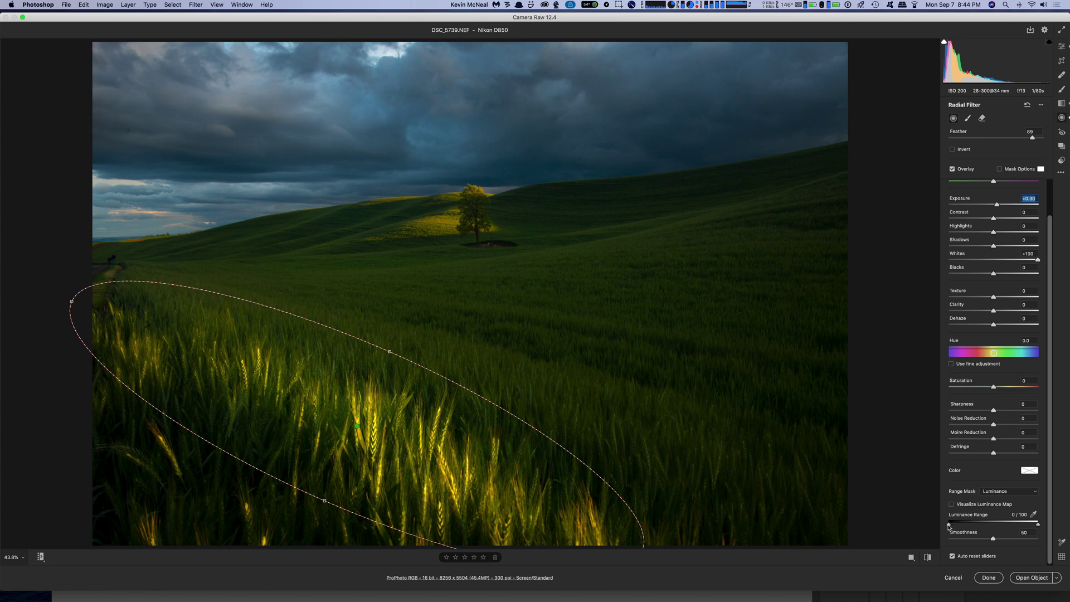
{"action": "left_click_drag", "start_coordinate": [949, 525], "coordinate": [1018, 528]}
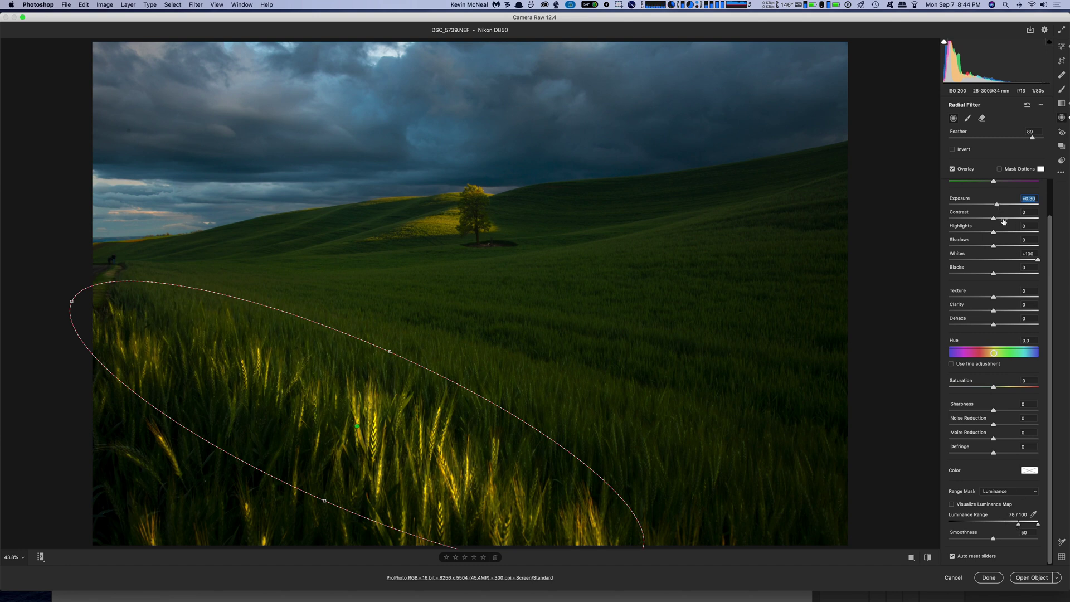
Step: Warm the wheat filter by setting its temperature to +70, and return to the general edit settings
{"action": "scroll", "coordinate": [998, 213], "scroll_direction": "up", "scroll_amount": 2}
{"action": "left_click_drag", "start_coordinate": [1002, 206], "coordinate": [1033, 209]}
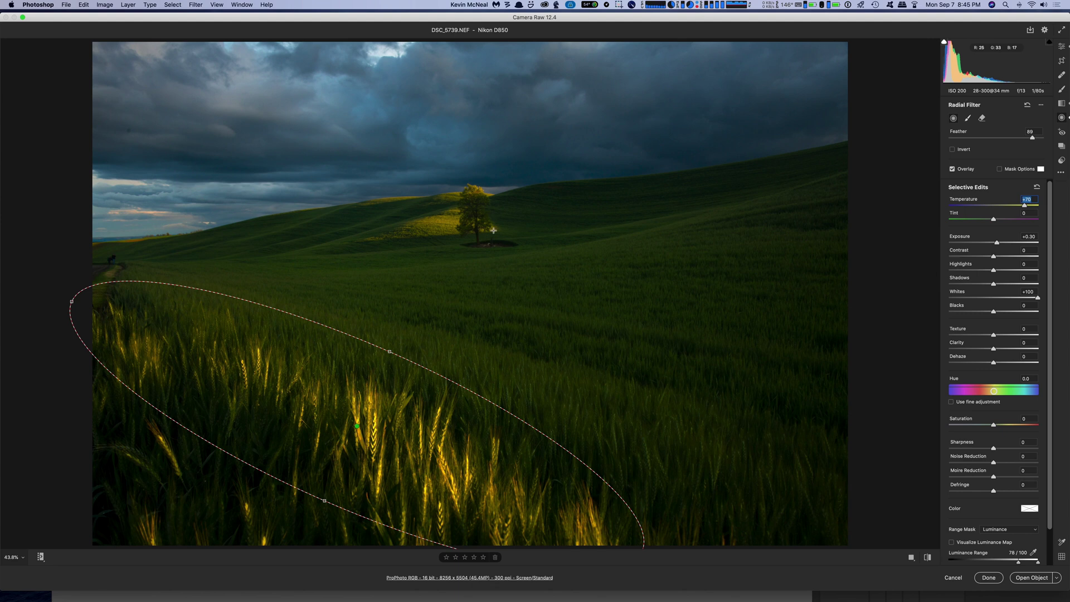
{"action": "key", "text": "e"}
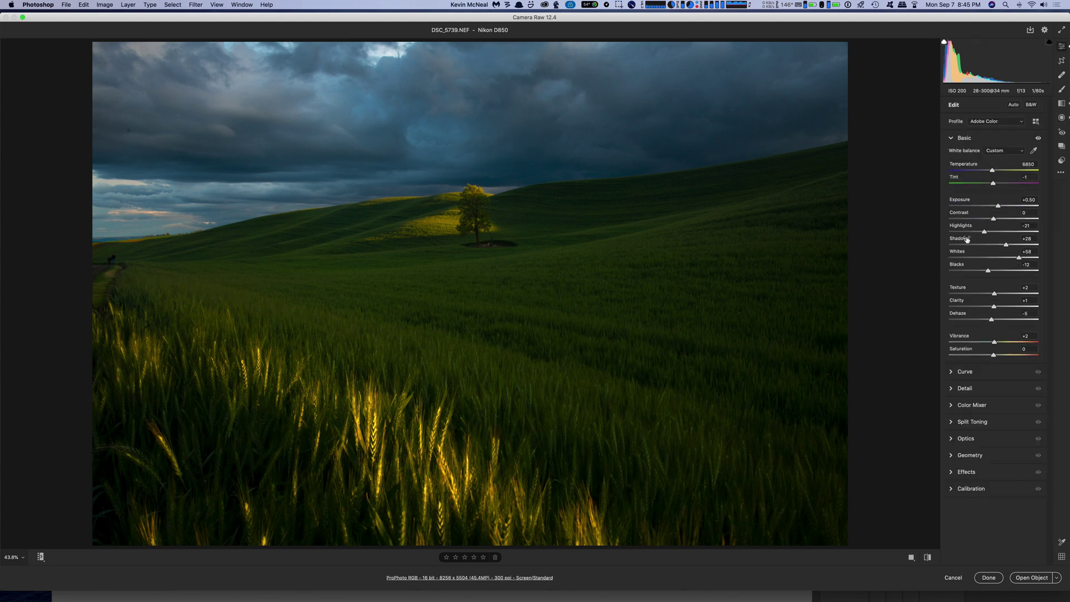
Step: Draw a radial filter around the lone tree and sunlit hill with exposure +0.90, temperature +20 and whites +20
{"action": "key", "text": "j"}
{"action": "left_click_drag", "start_coordinate": [451, 218], "coordinate": [539, 257]}
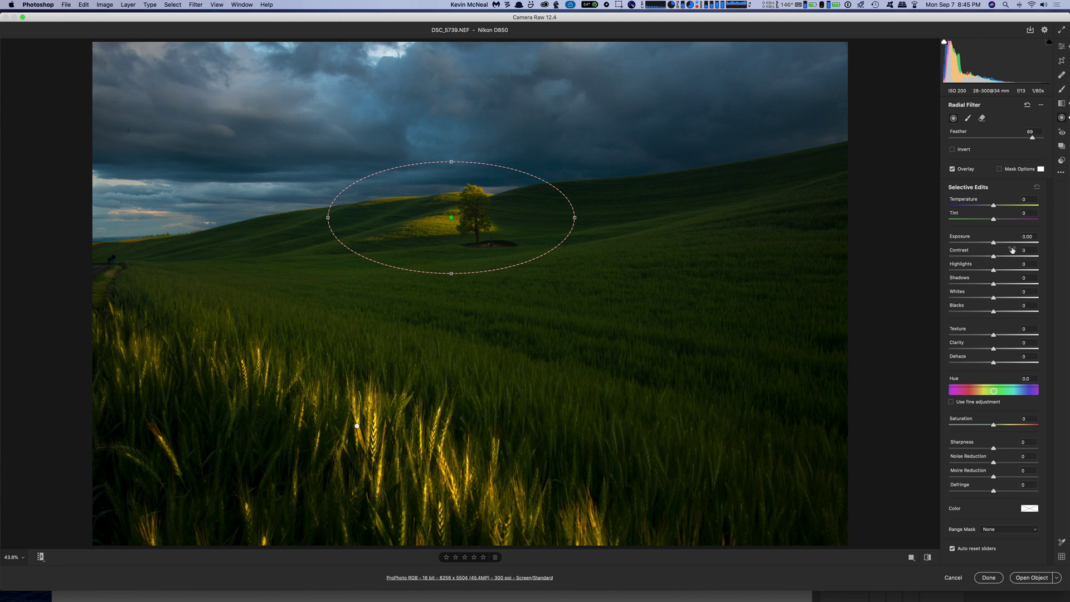
{"action": "left_click_drag", "start_coordinate": [993, 243], "coordinate": [1003, 245]}
{"action": "left_click_drag", "start_coordinate": [996, 206], "coordinate": [1006, 213]}
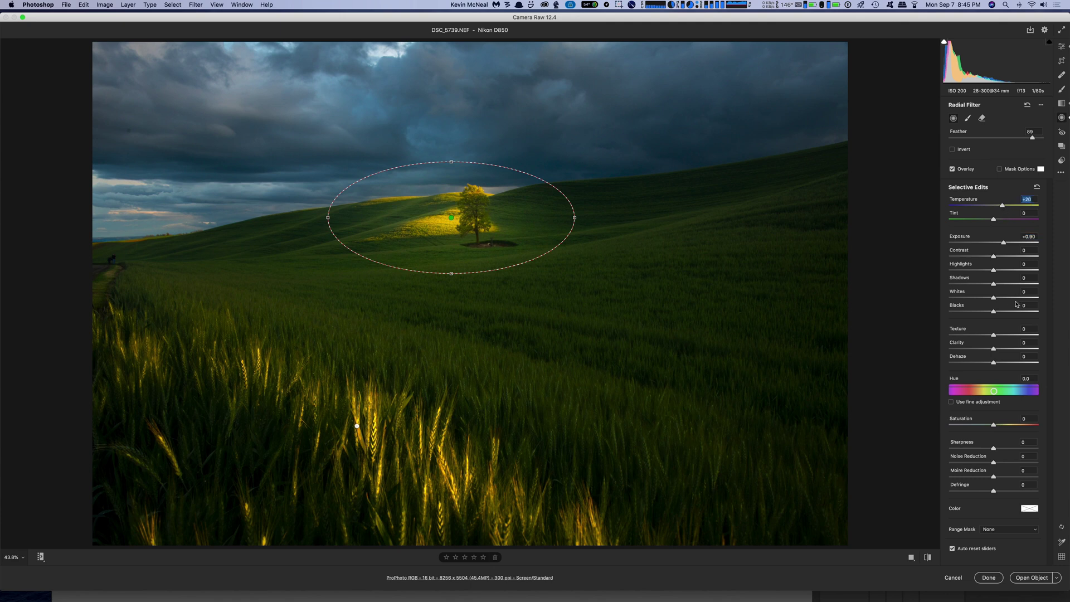
{"action": "left_click_drag", "start_coordinate": [995, 299], "coordinate": [1005, 302]}
Step: Restrict the tree filter with a Luminance range mask set to 69/100
{"action": "left_click", "coordinate": [1021, 531]}
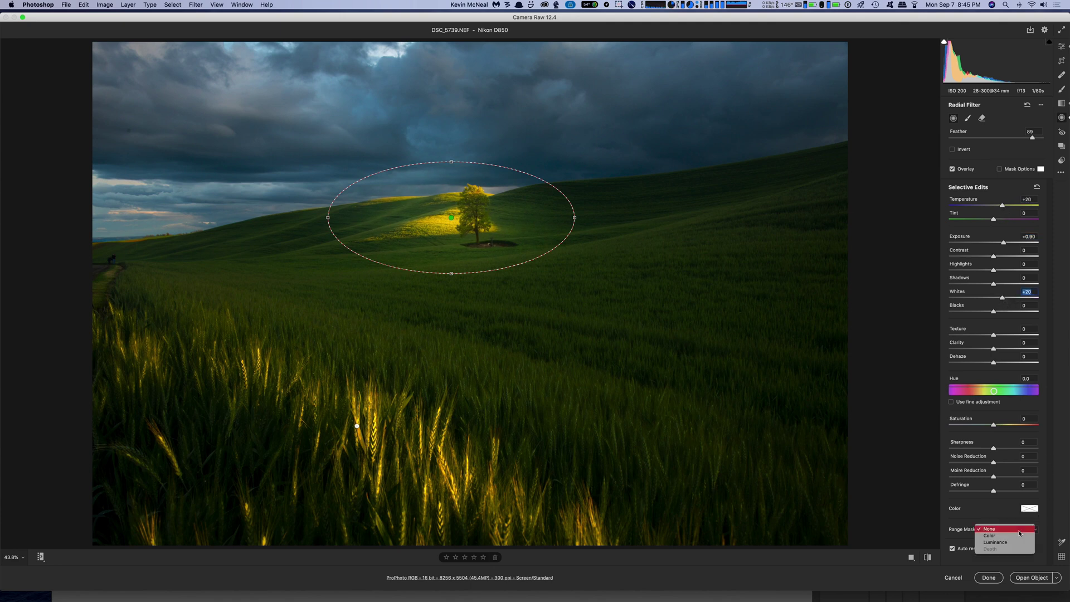
{"action": "left_click", "coordinate": [1013, 543]}
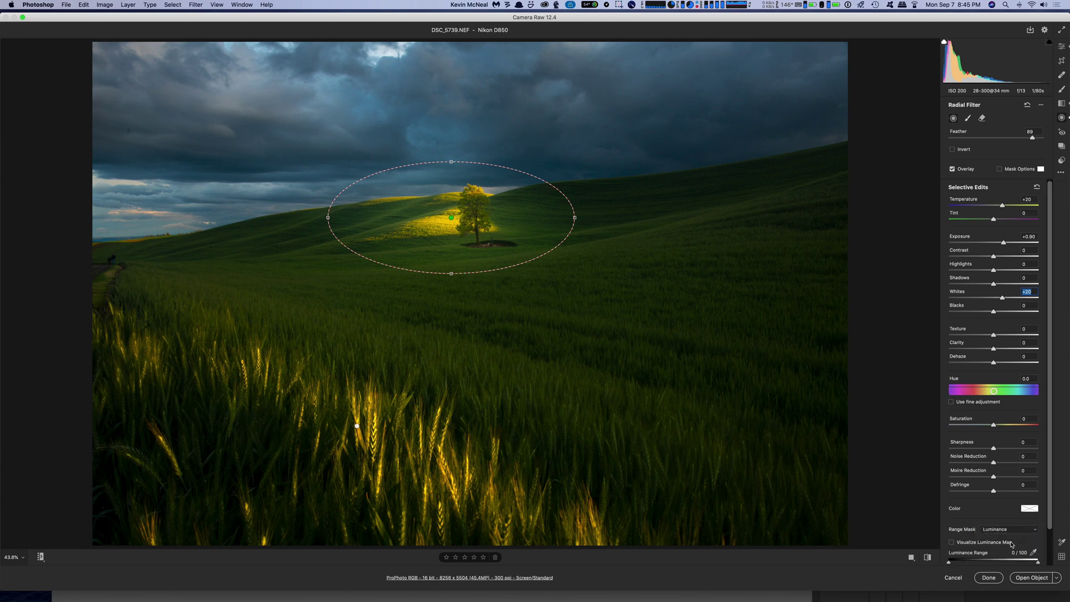
{"action": "left_click_drag", "start_coordinate": [950, 562], "coordinate": [1013, 569]}
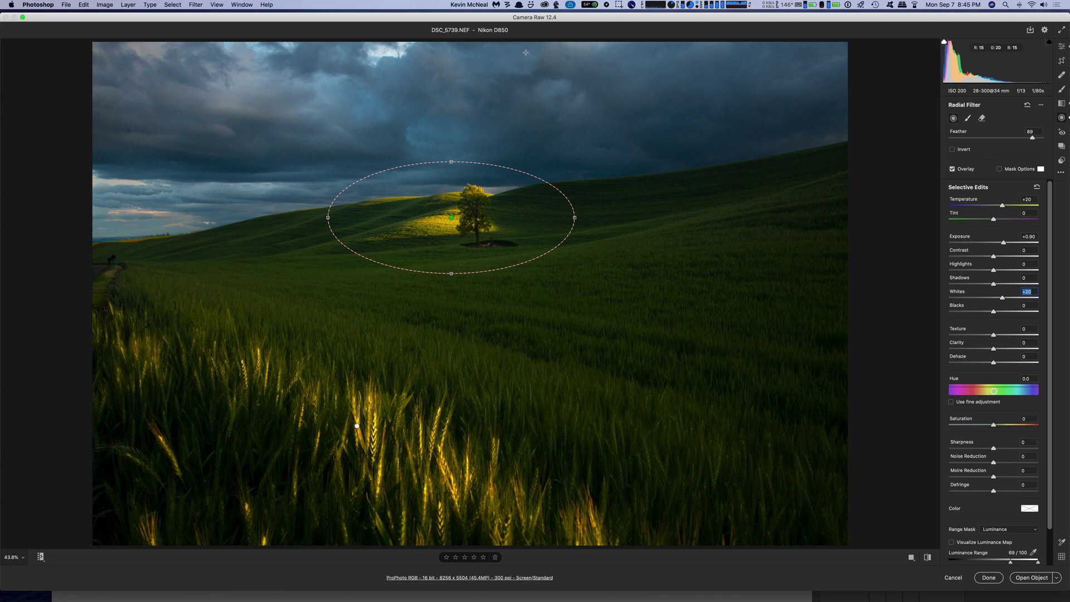
{"action": "key", "text": "e"}
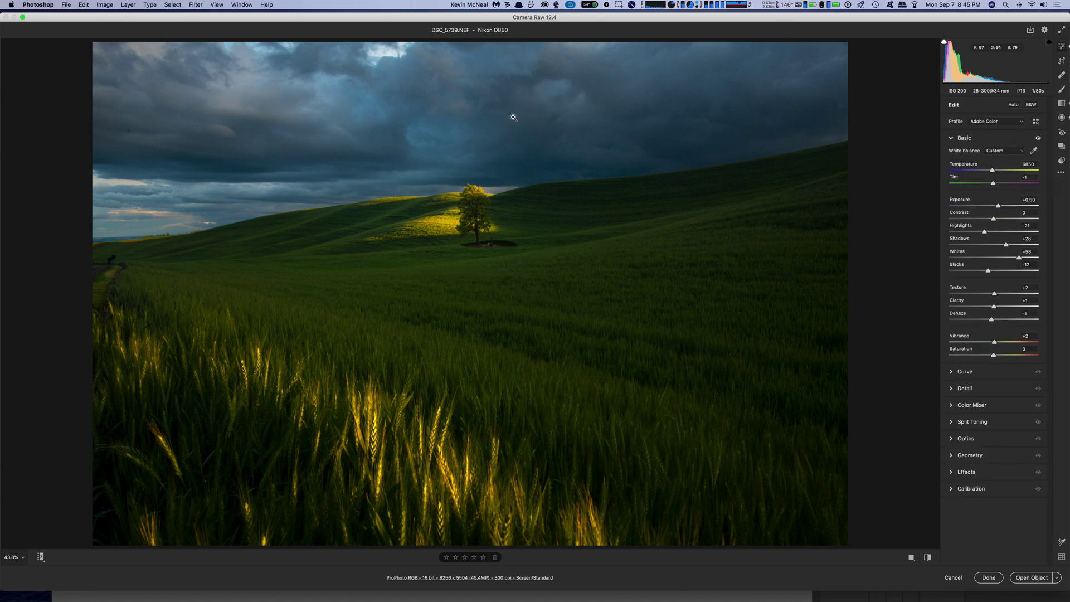
Step: Draw a very wide radial filter over the cloudy sky with whites +100, exposure +0.15 and clarity +6
{"action": "key", "text": "j"}
{"action": "left_click_drag", "start_coordinate": [412, 108], "coordinate": [858, 156]}
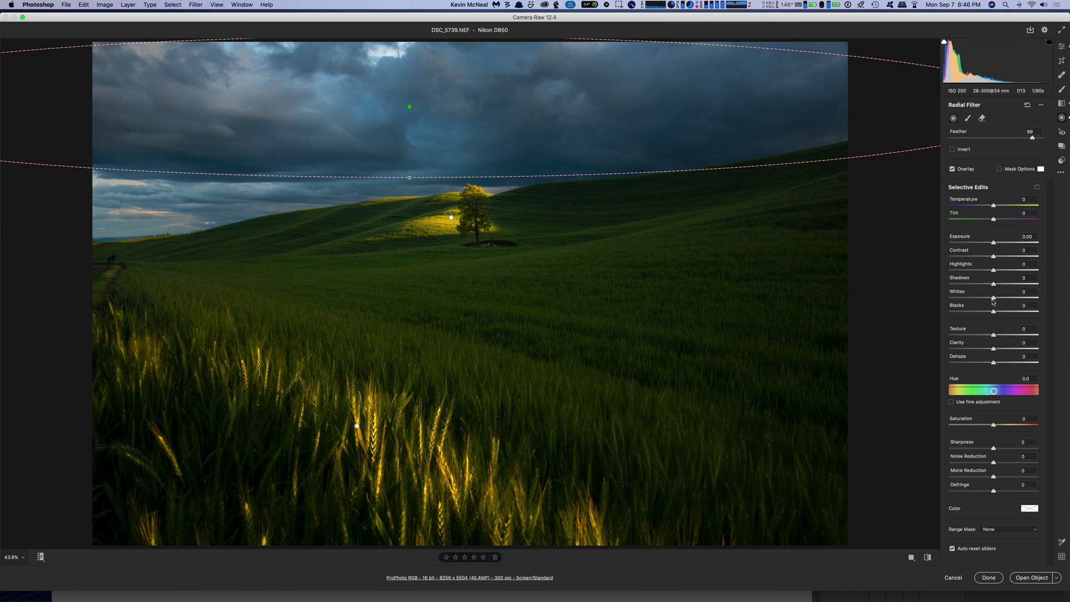
{"action": "left_click_drag", "start_coordinate": [994, 300], "coordinate": [1068, 299]}
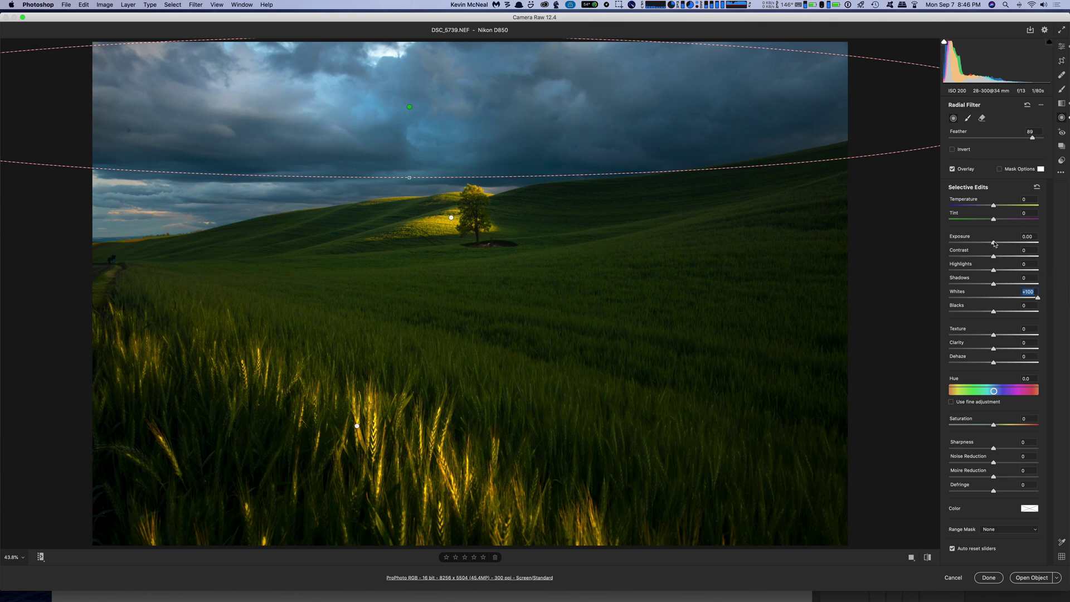
{"action": "left_click_drag", "start_coordinate": [995, 244], "coordinate": [996, 244]}
{"action": "left_click_drag", "start_coordinate": [993, 350], "coordinate": [996, 353]}
Step: Restrict the sky filter to the brightest clouds with a Luminance range mask set to 93/100
{"action": "left_click", "coordinate": [1020, 530]}
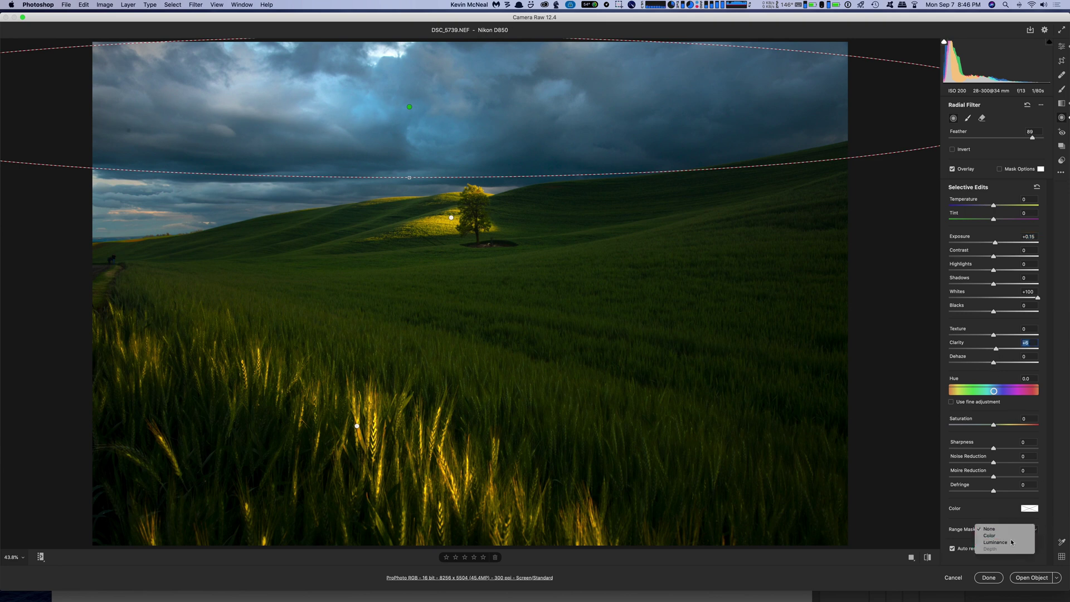
{"action": "left_click", "coordinate": [998, 543]}
{"action": "left_click_drag", "start_coordinate": [949, 562], "coordinate": [1035, 563]}
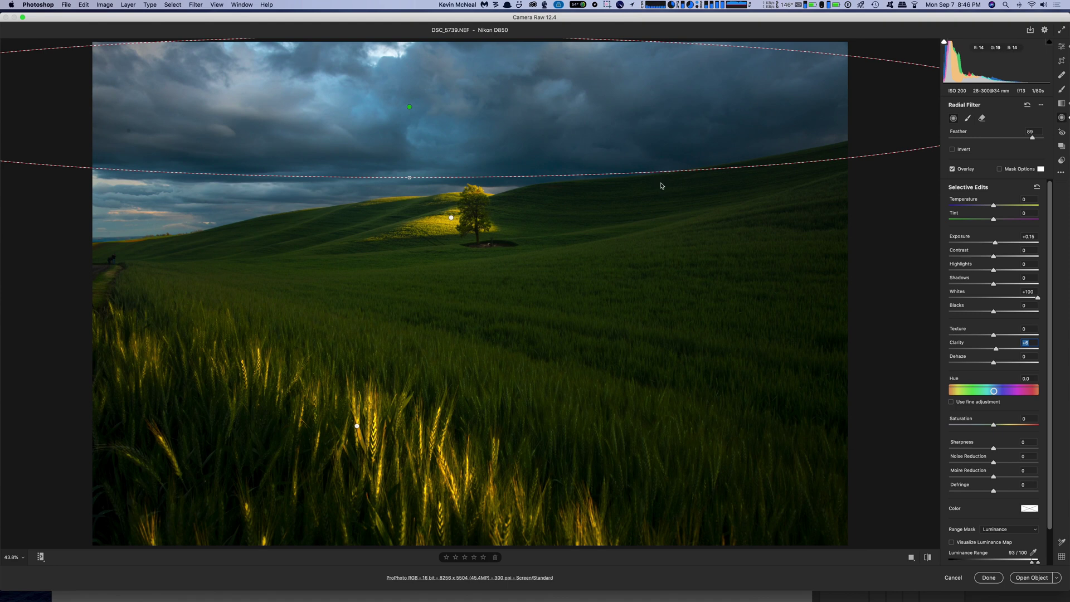
{"action": "key", "text": "e"}
Step: Draw a second wide radial filter over the sky, shift it up slightly, and set its blacks to -42
{"action": "key", "text": "j"}
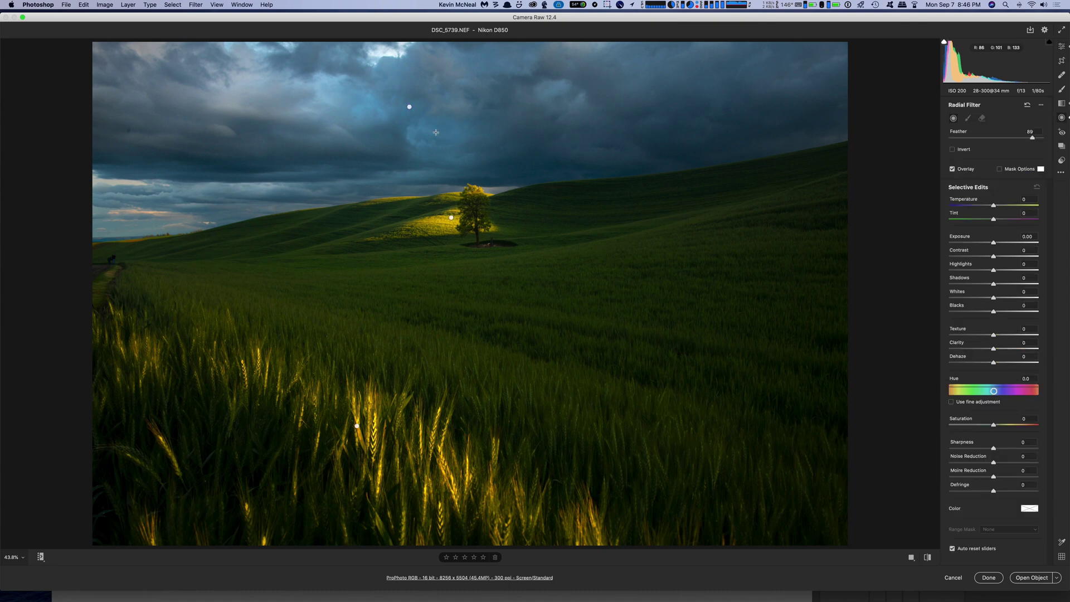
{"action": "left_click_drag", "start_coordinate": [424, 129], "coordinate": [812, 201]}
{"action": "left_click_drag", "start_coordinate": [654, 155], "coordinate": [657, 148]}
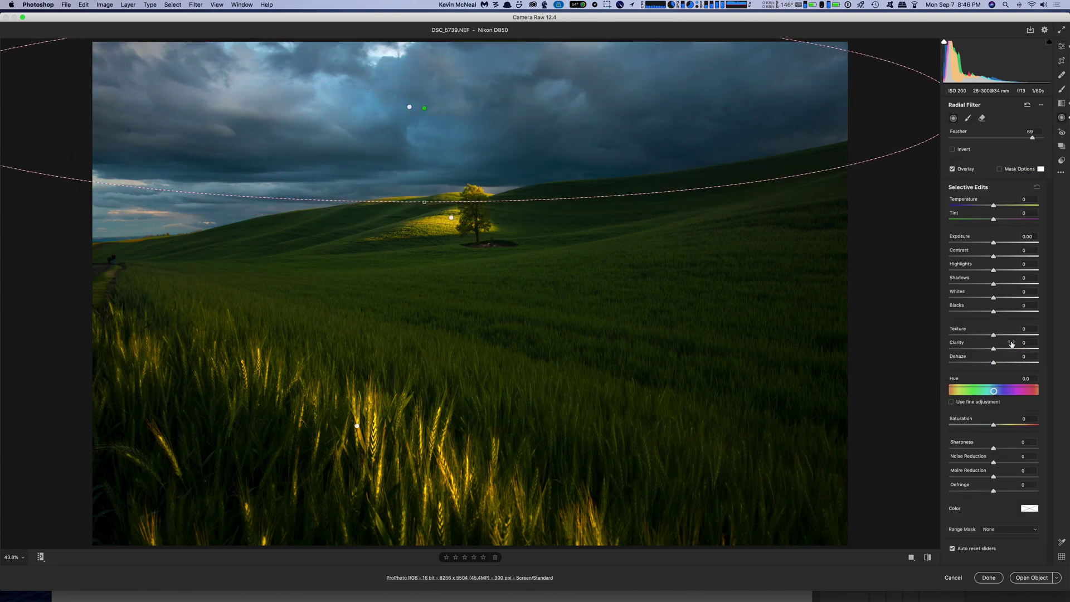
{"action": "mouse_move", "coordinate": [994, 311]}
{"action": "left_mouse_down"}
{"action": "mouse_move", "coordinate": [962, 313]}
{"action": "mouse_move", "coordinate": [991, 323]}
{"action": "mouse_move", "coordinate": [978, 322]}
{"action": "left_mouse_up"}
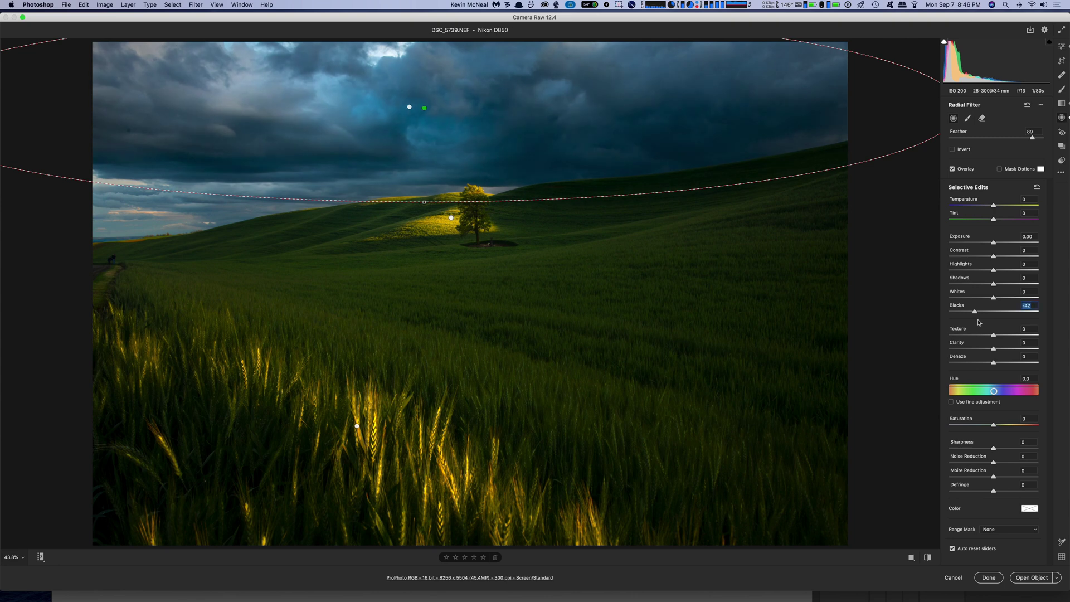
Step: Restrict the second sky filter to the darker tones with a Luminance range mask set to 0/71
{"action": "left_click", "coordinate": [1011, 528]}
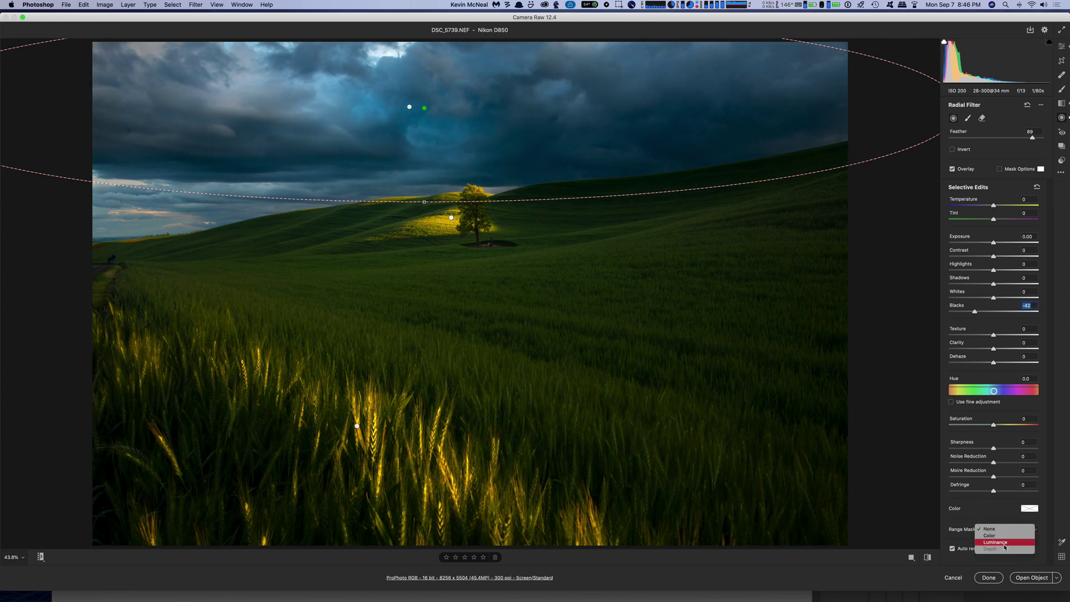
{"action": "left_click", "coordinate": [1004, 545]}
{"action": "left_click_drag", "start_coordinate": [1040, 565], "coordinate": [995, 566]}
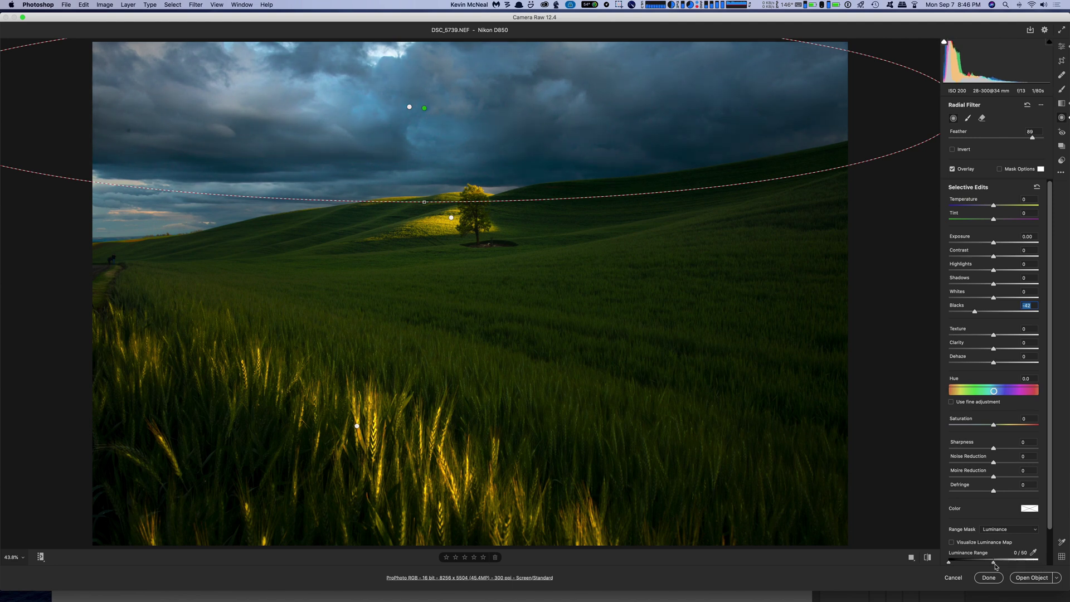
{"action": "left_click_drag", "start_coordinate": [992, 563], "coordinate": [1012, 563]}
{"action": "scroll", "coordinate": [1023, 496], "scroll_direction": "down", "scroll_amount": 3}
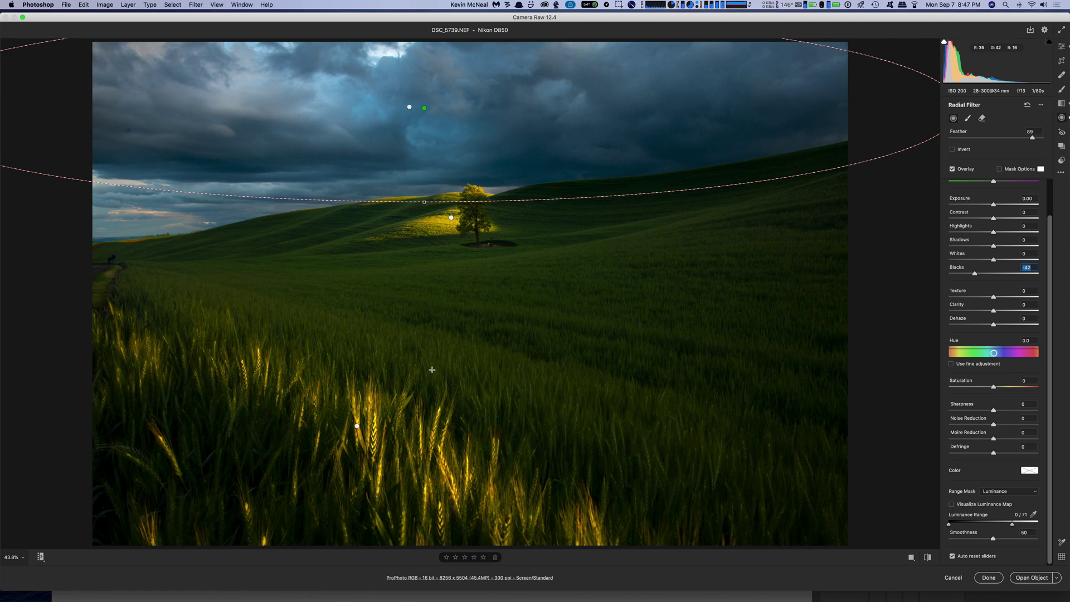
{"action": "scroll", "coordinate": [953, 337], "scroll_direction": "up", "scroll_amount": 1}
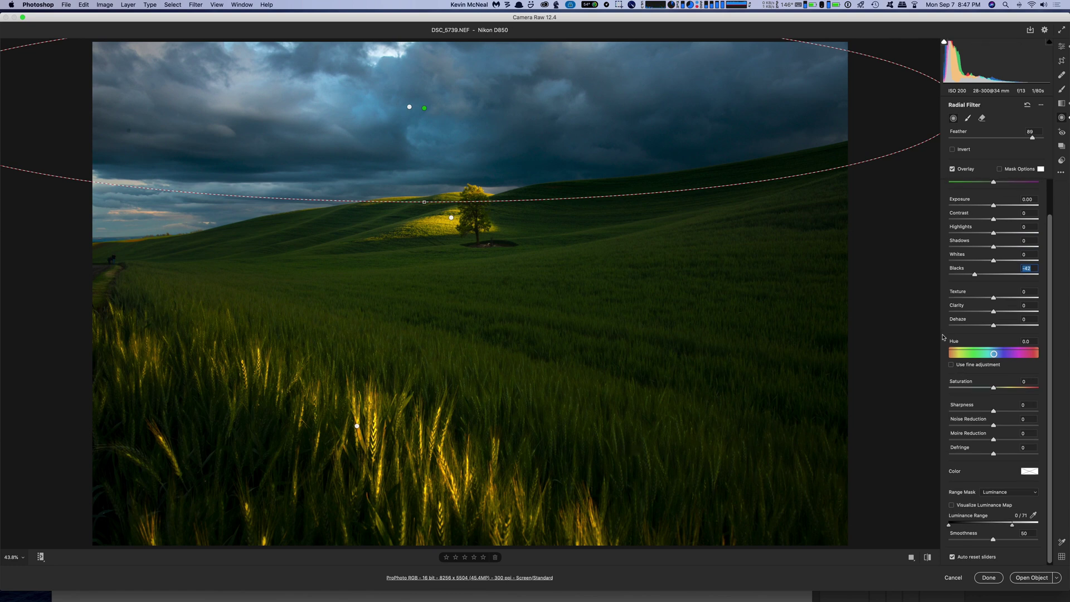
Step: Draw a long, narrow radial filter slanting down across the mid-field grass, lengthen it, and set its whites to +100
{"action": "key", "text": "e"}
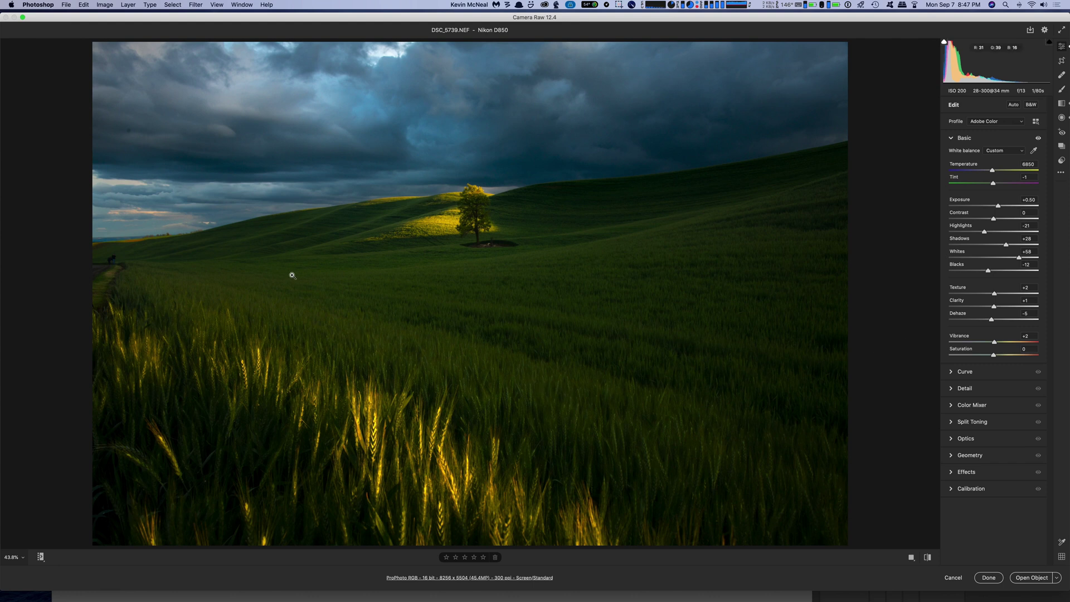
{"action": "key", "text": "j"}
{"action": "left_click_drag", "start_coordinate": [505, 373], "coordinate": [633, 407]}
{"action": "left_click_drag", "start_coordinate": [716, 410], "coordinate": [852, 475]}
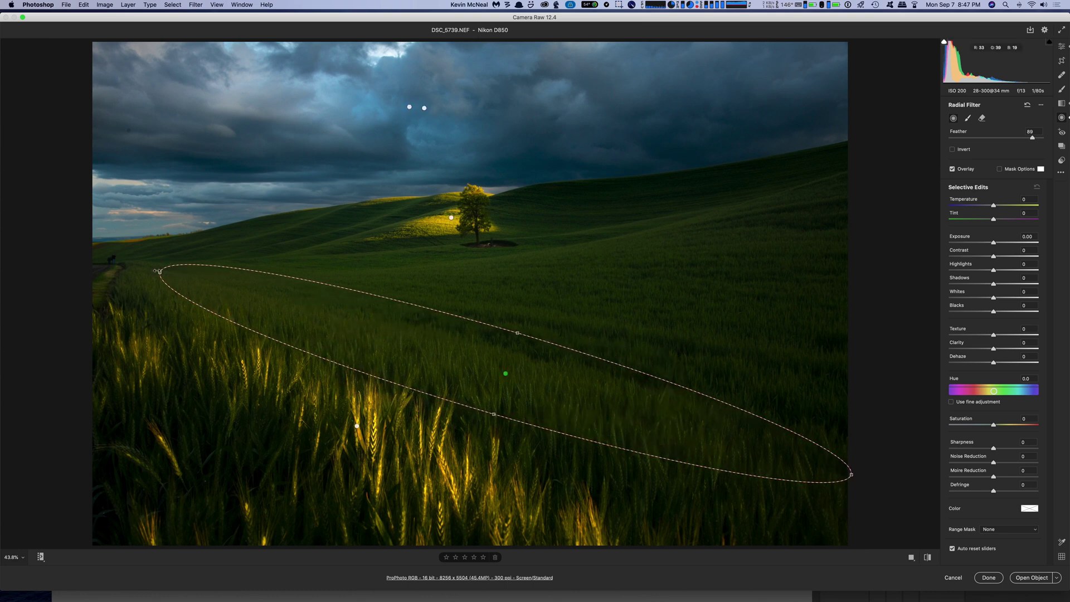
{"action": "left_click_drag", "start_coordinate": [163, 263], "coordinate": [130, 251]}
{"action": "left_click_drag", "start_coordinate": [993, 298], "coordinate": [1038, 298]}
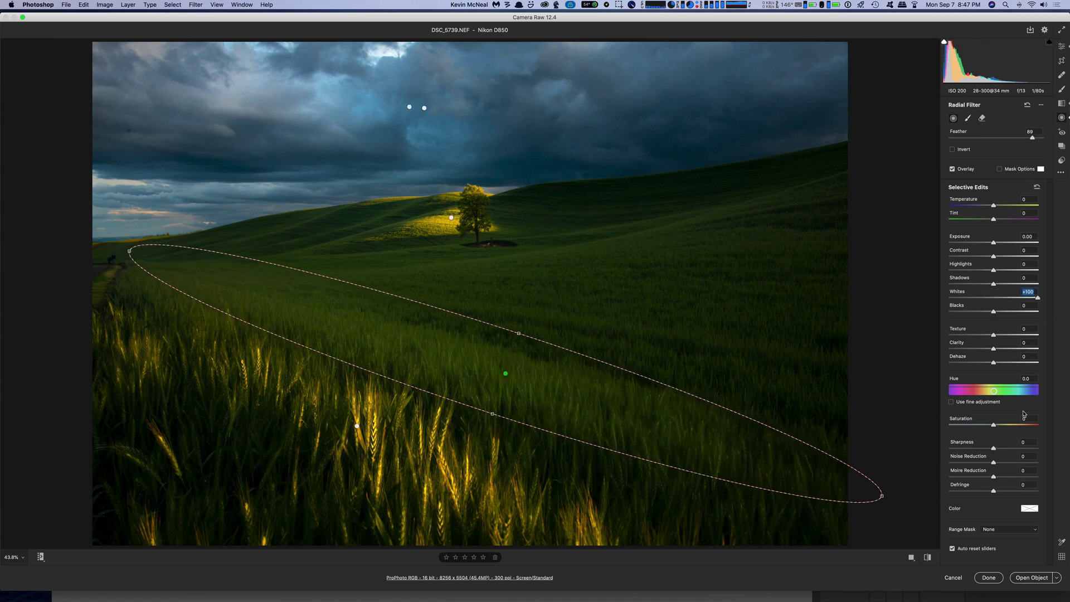
Step: Restrict the grass filter to the brightest tones with a Luminance range mask set to 91/100
{"action": "left_click", "coordinate": [1022, 531]}
{"action": "left_click", "coordinate": [1015, 542]}
{"action": "left_click_drag", "start_coordinate": [950, 563], "coordinate": [1030, 566]}
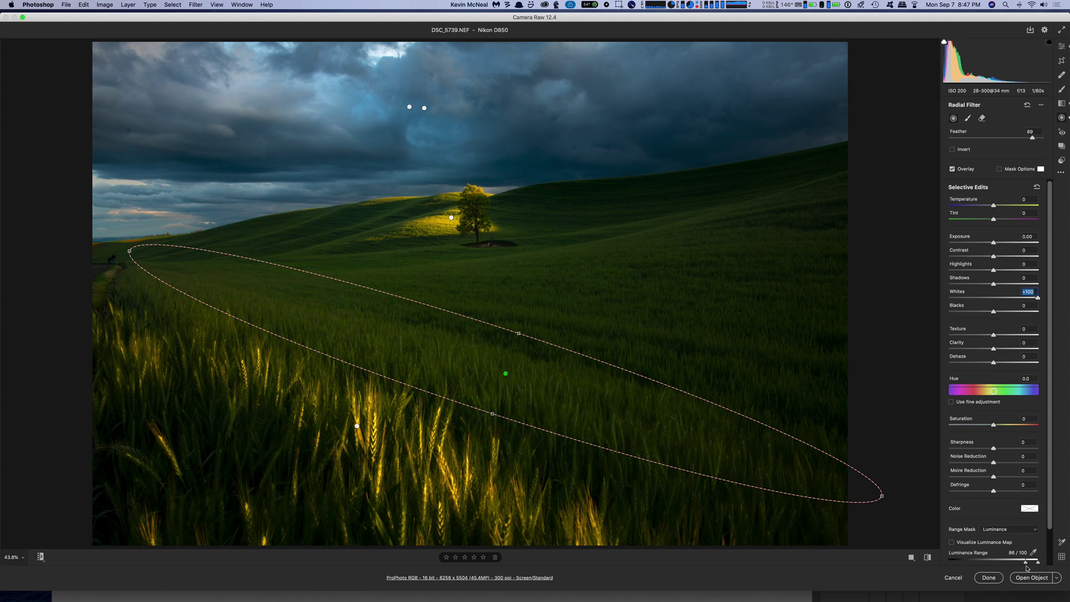
Step: Set the grass filter's exposure to +0.85 and temperature to +39, and leave the Radial Filter to view the clean image
{"action": "left_click_drag", "start_coordinate": [995, 243], "coordinate": [1005, 243]}
{"action": "left_click_drag", "start_coordinate": [997, 207], "coordinate": [1012, 208]}
{"action": "key", "text": "e"}
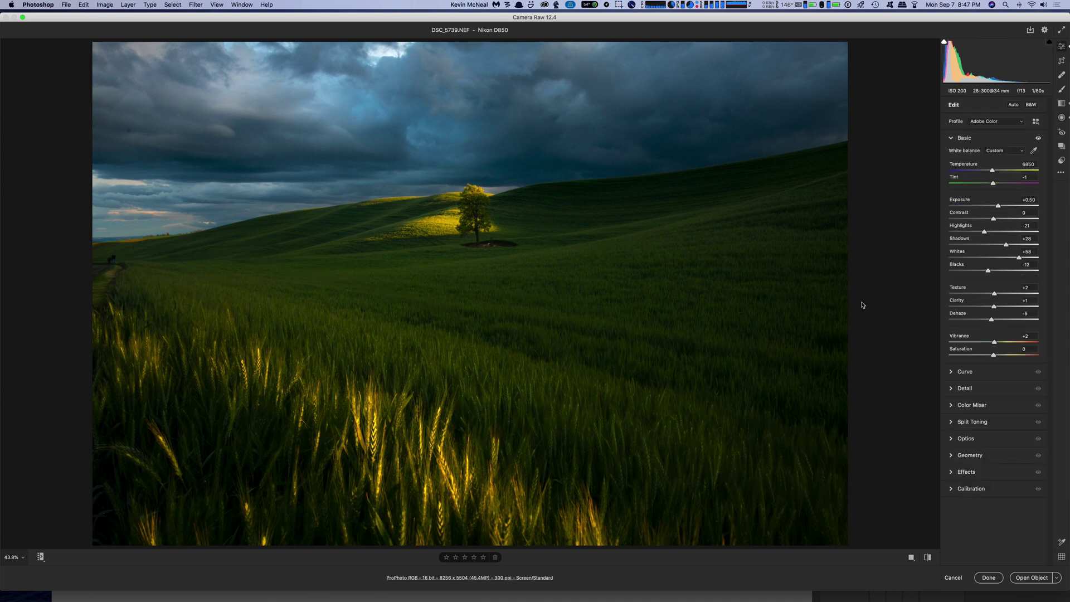
Step: Reselect the grass filter and set exposure to -0.05, whites to +73 and the luminance range to 87/100
{"action": "key", "text": "j"}
{"action": "left_click", "coordinate": [506, 374]}
{"action": "left_click", "coordinate": [506, 374]}
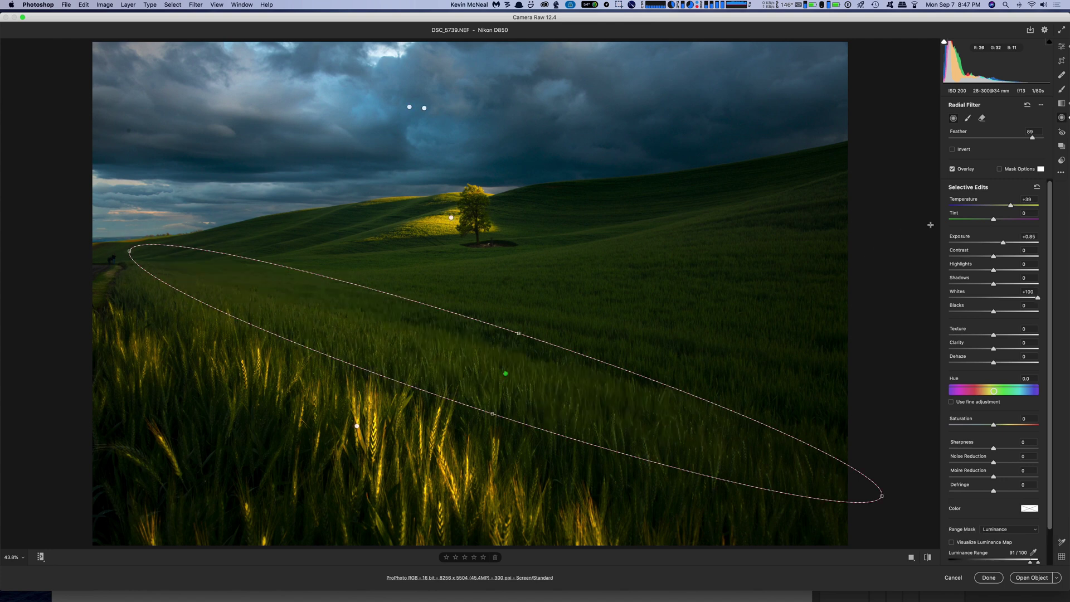
{"action": "left_click_drag", "start_coordinate": [1003, 243], "coordinate": [994, 245]}
{"action": "mouse_move", "coordinate": [1038, 300]}
{"action": "left_mouse_down"}
{"action": "mouse_move", "coordinate": [1007, 301]}
{"action": "mouse_move", "coordinate": [1025, 298]}
{"action": "left_mouse_up"}
{"action": "scroll", "coordinate": [1015, 498], "scroll_direction": "down", "scroll_amount": 3}
{"action": "mouse_move", "coordinate": [1031, 525]}
{"action": "left_mouse_down"}
{"action": "mouse_move", "coordinate": [1000, 533]}
{"action": "mouse_move", "coordinate": [1027, 527]}
{"action": "left_mouse_up"}
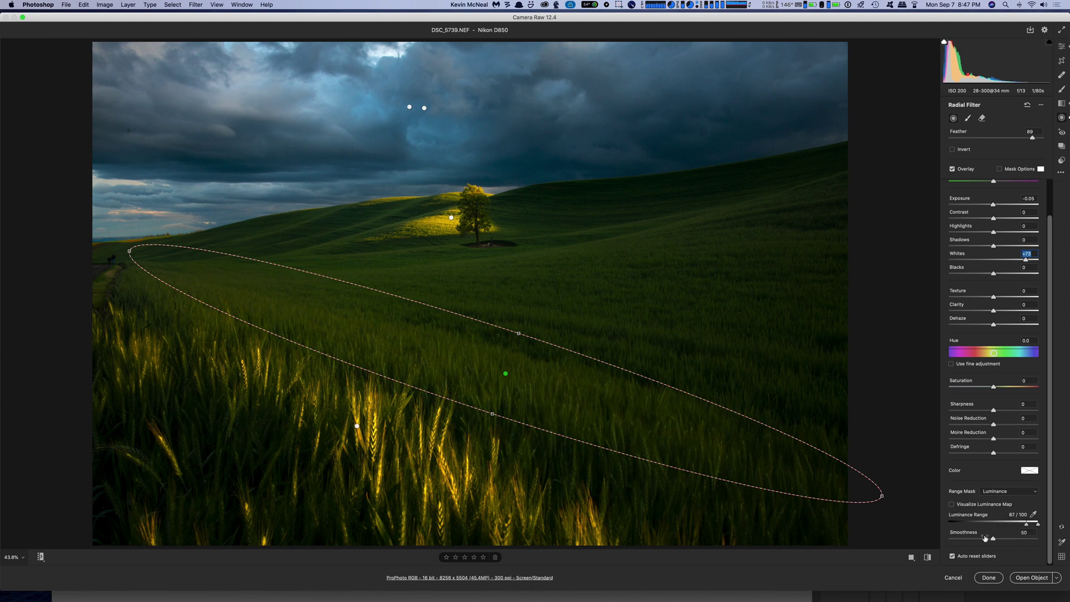
Step: Set the luminance mask's smoothness to 49 and briefly preview the luminance map
{"action": "mouse_move", "coordinate": [996, 540]}
{"action": "left_mouse_down"}
{"action": "mouse_move", "coordinate": [1038, 539]}
{"action": "mouse_move", "coordinate": [993, 538]}
{"action": "left_mouse_up"}
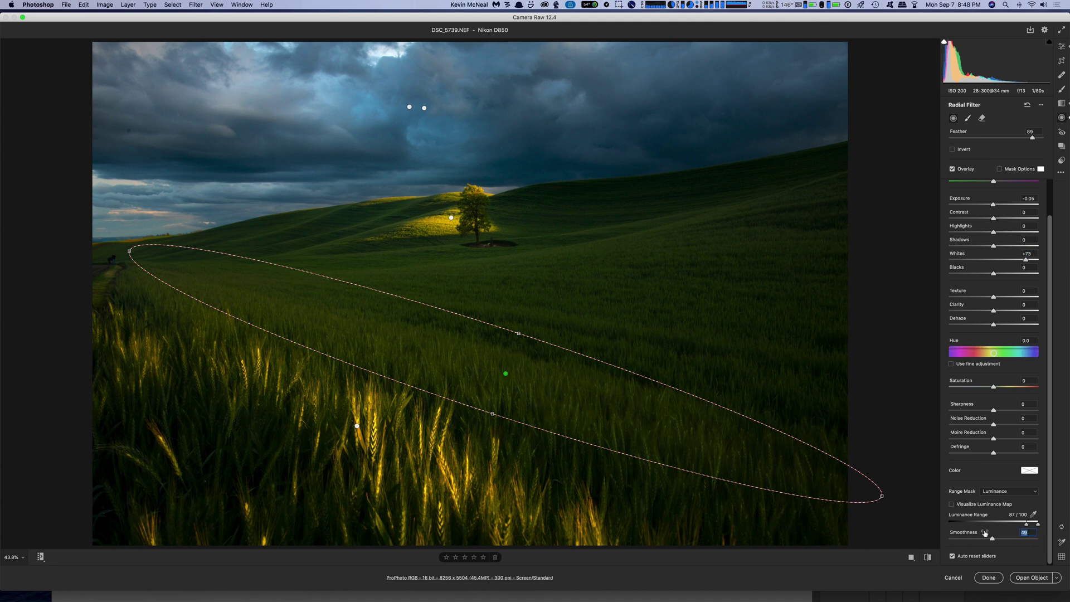
{"action": "left_click", "coordinate": [952, 505]}
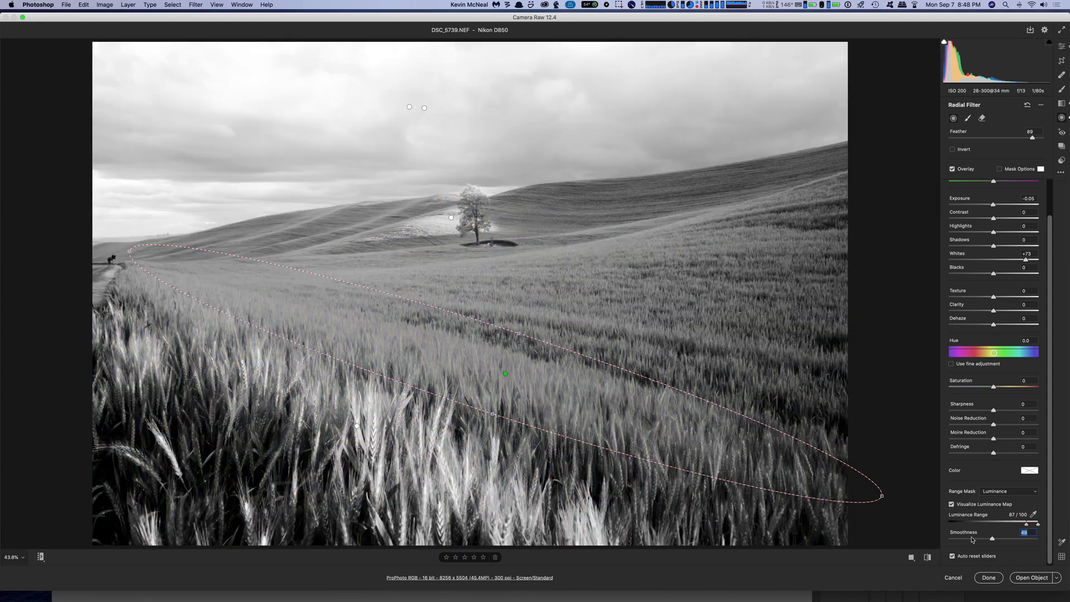
{"action": "left_click", "coordinate": [959, 506]}
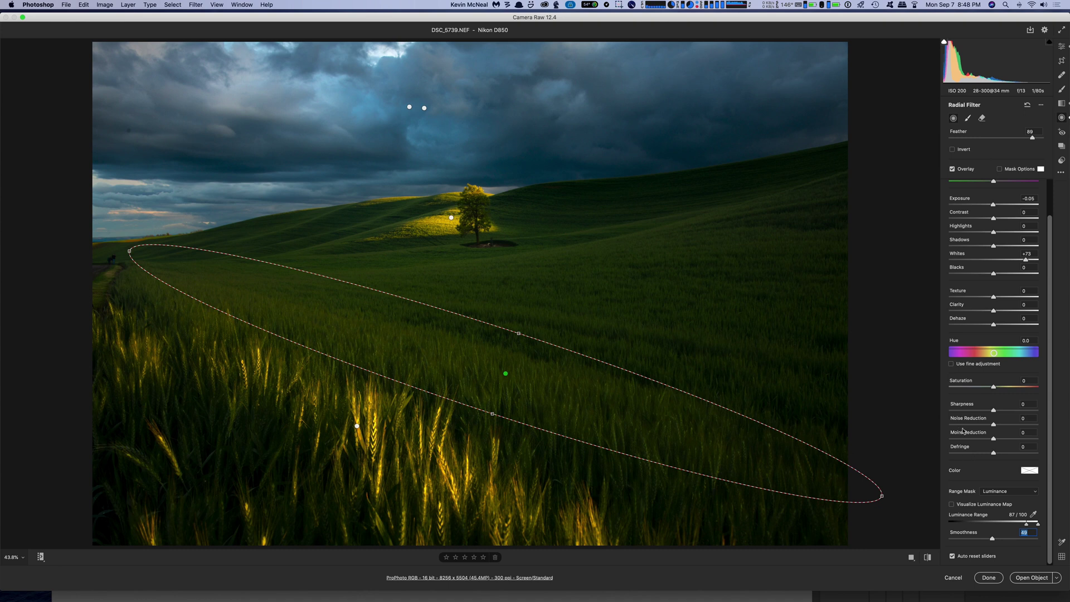
{"action": "left_click", "coordinate": [1019, 493]}
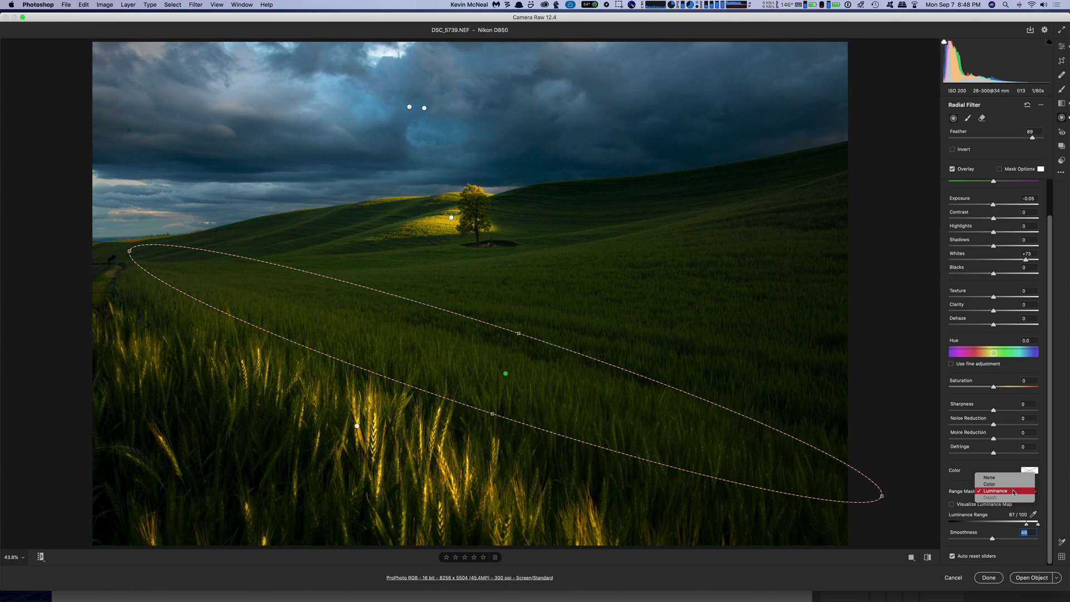
{"action": "left_click", "coordinate": [1014, 493]}
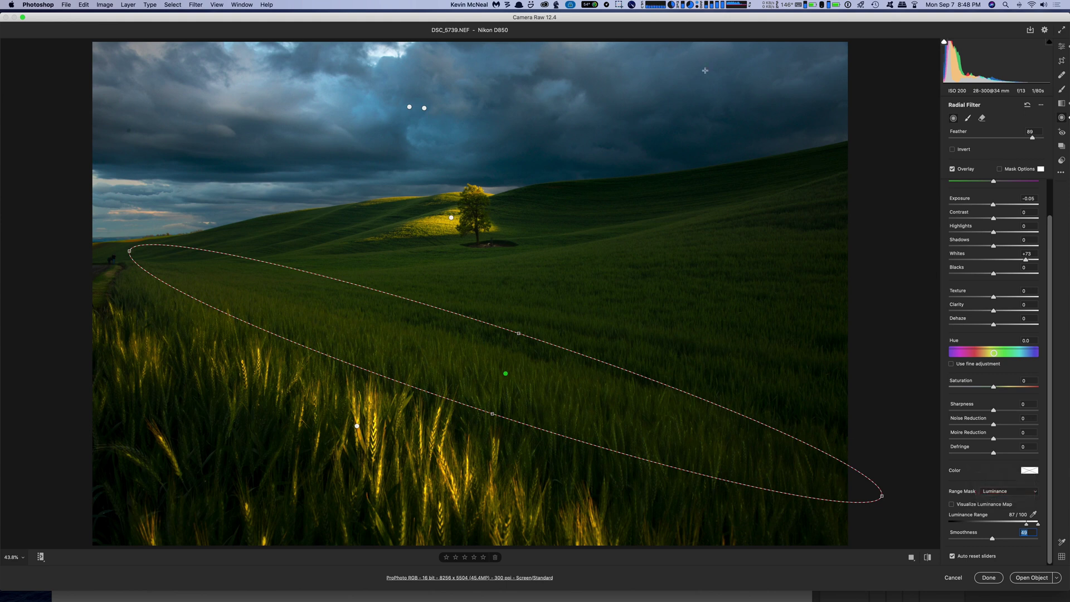
{"action": "left_click", "coordinate": [618, 5]}
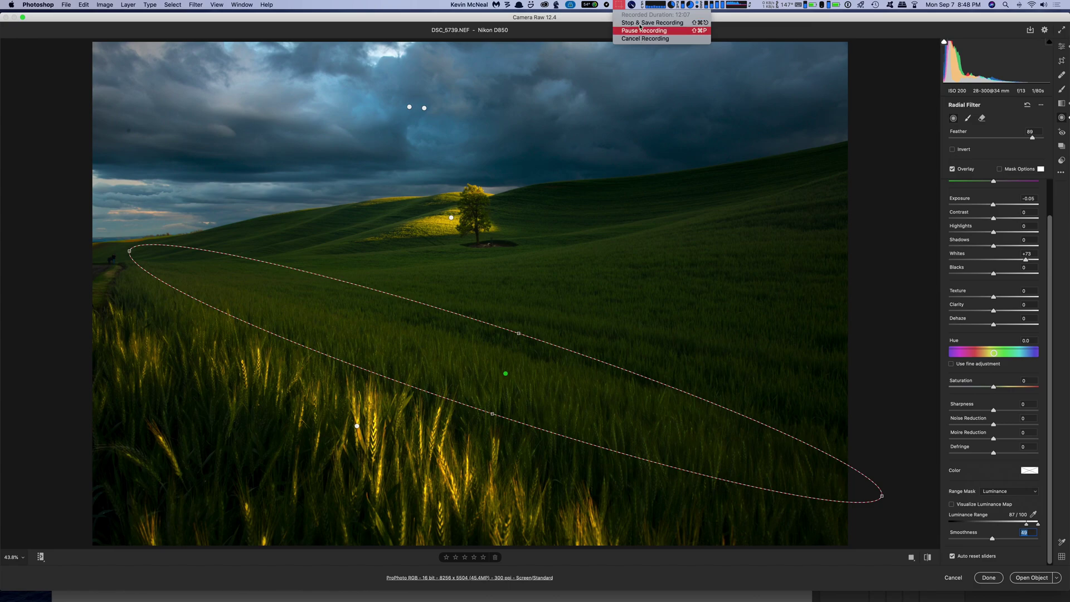